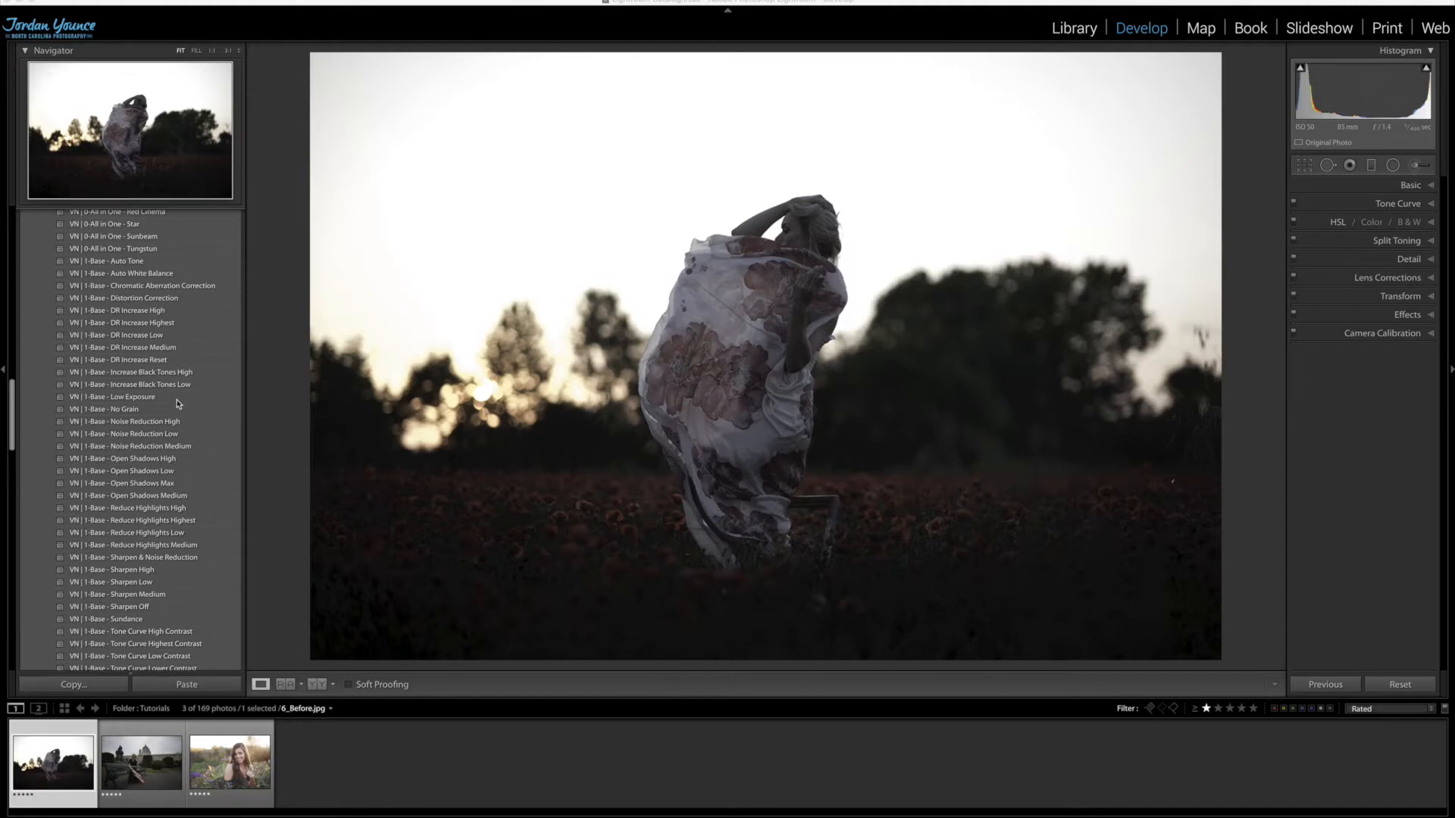
# Apply the VN | 0-All in One - Drama preset to the photo of the woman in the poppy field
pyautogui.scroll(10, 177, 403)
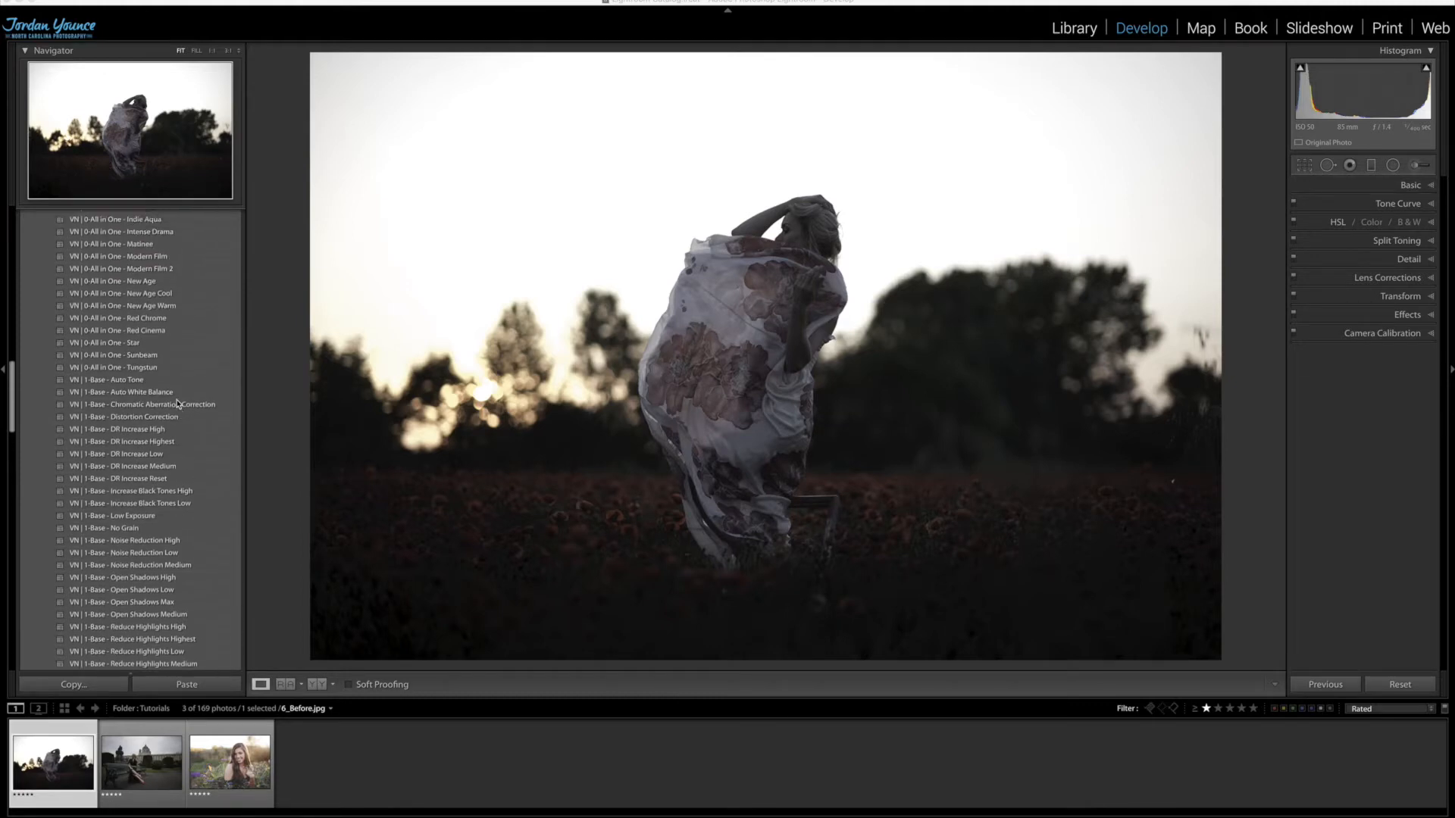
pyautogui.scroll(-10, 177, 414)
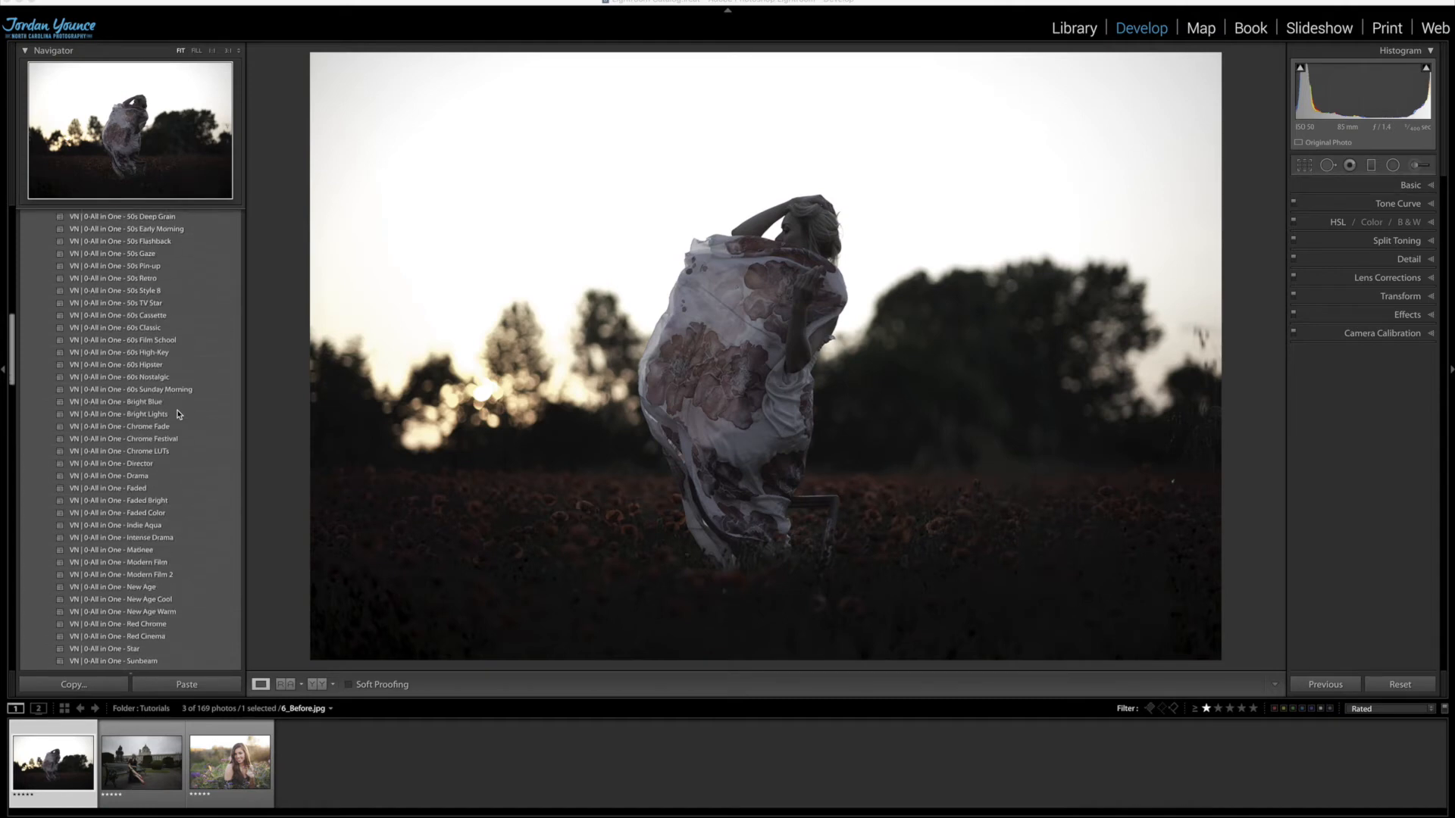
pyautogui.scroll(-5, 178, 415)
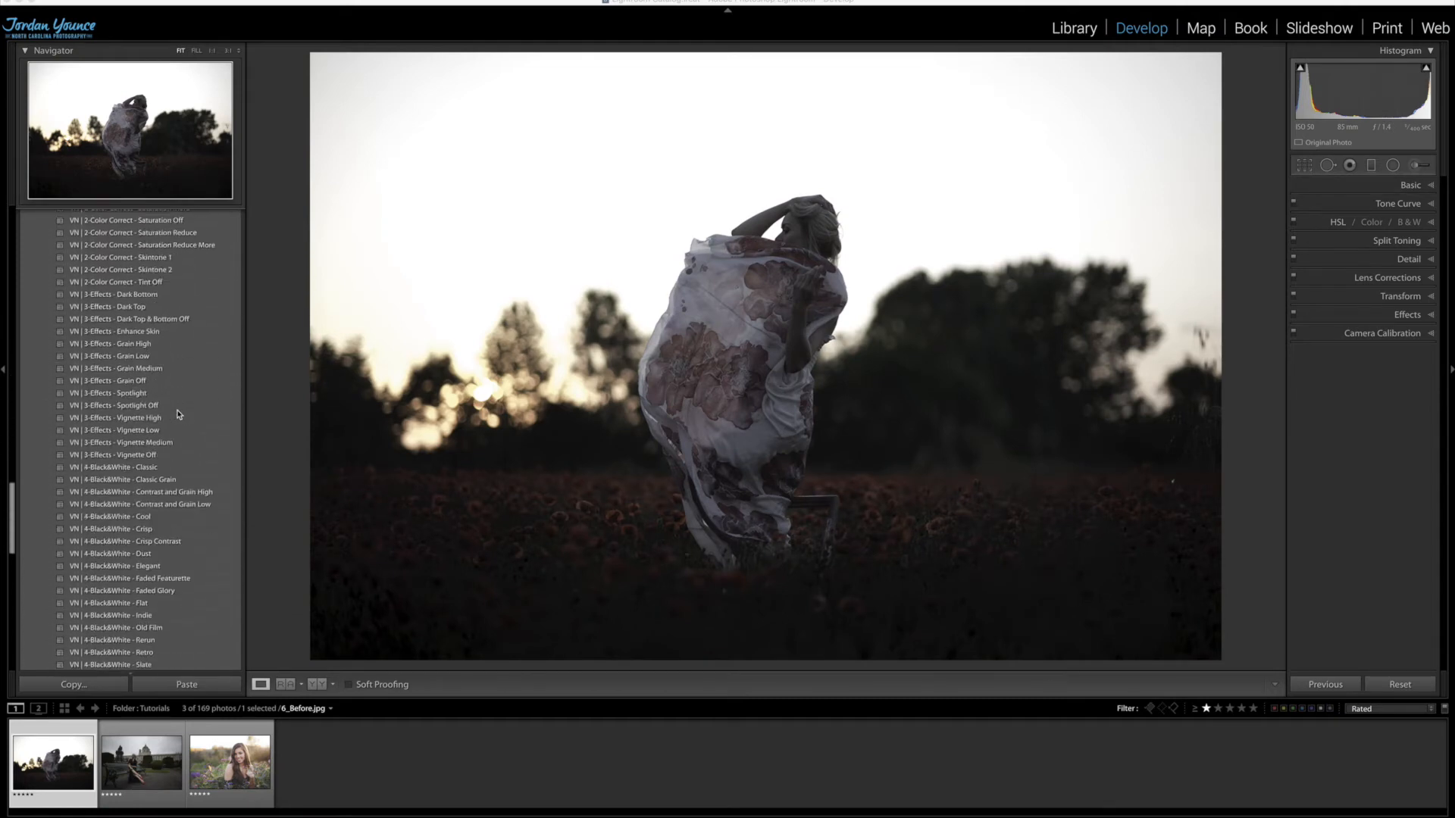
pyautogui.scroll(10, 177, 415)
pyautogui.scroll(10, 177, 414)
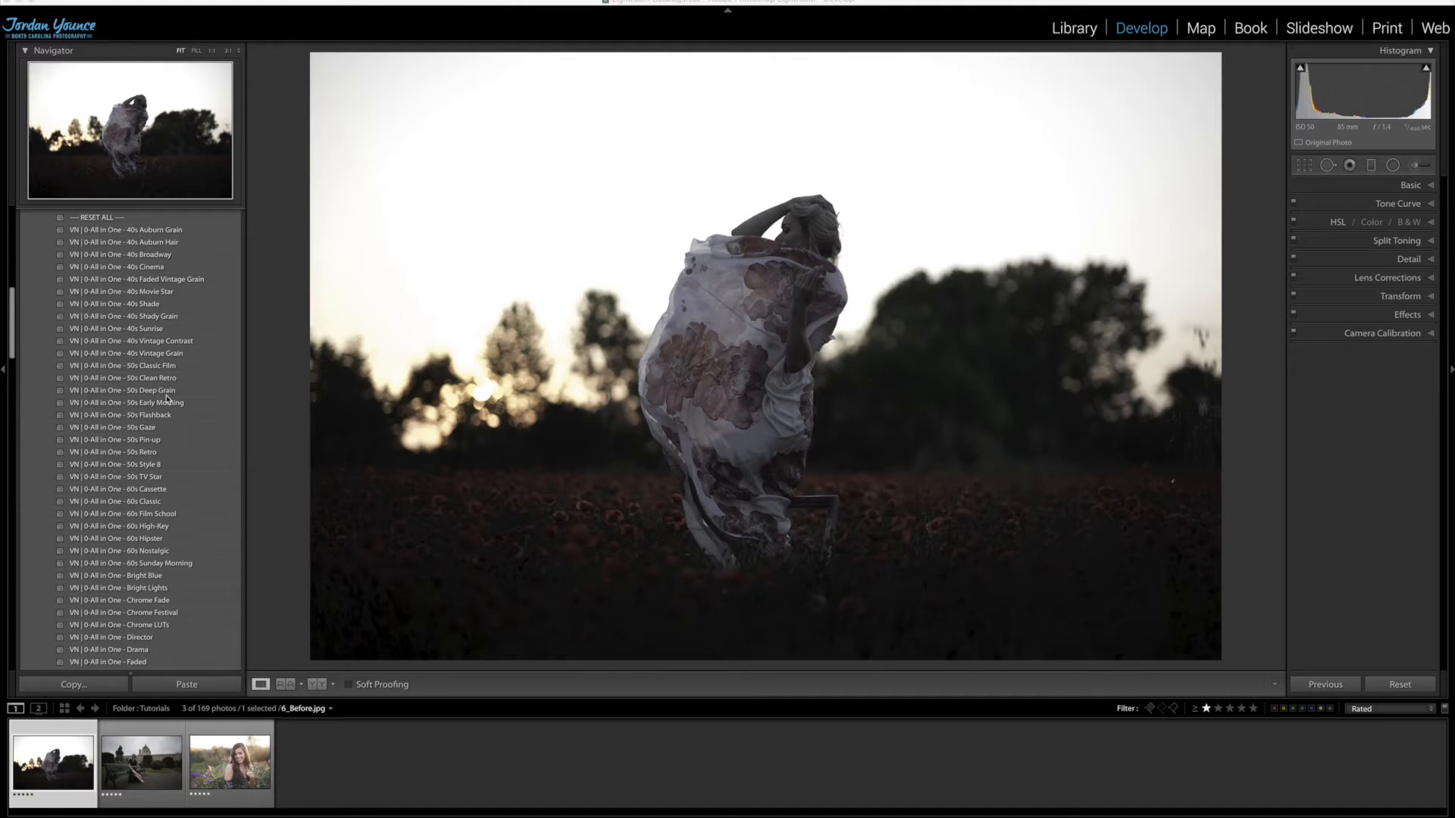
pyautogui.scroll(-10, 167, 400)
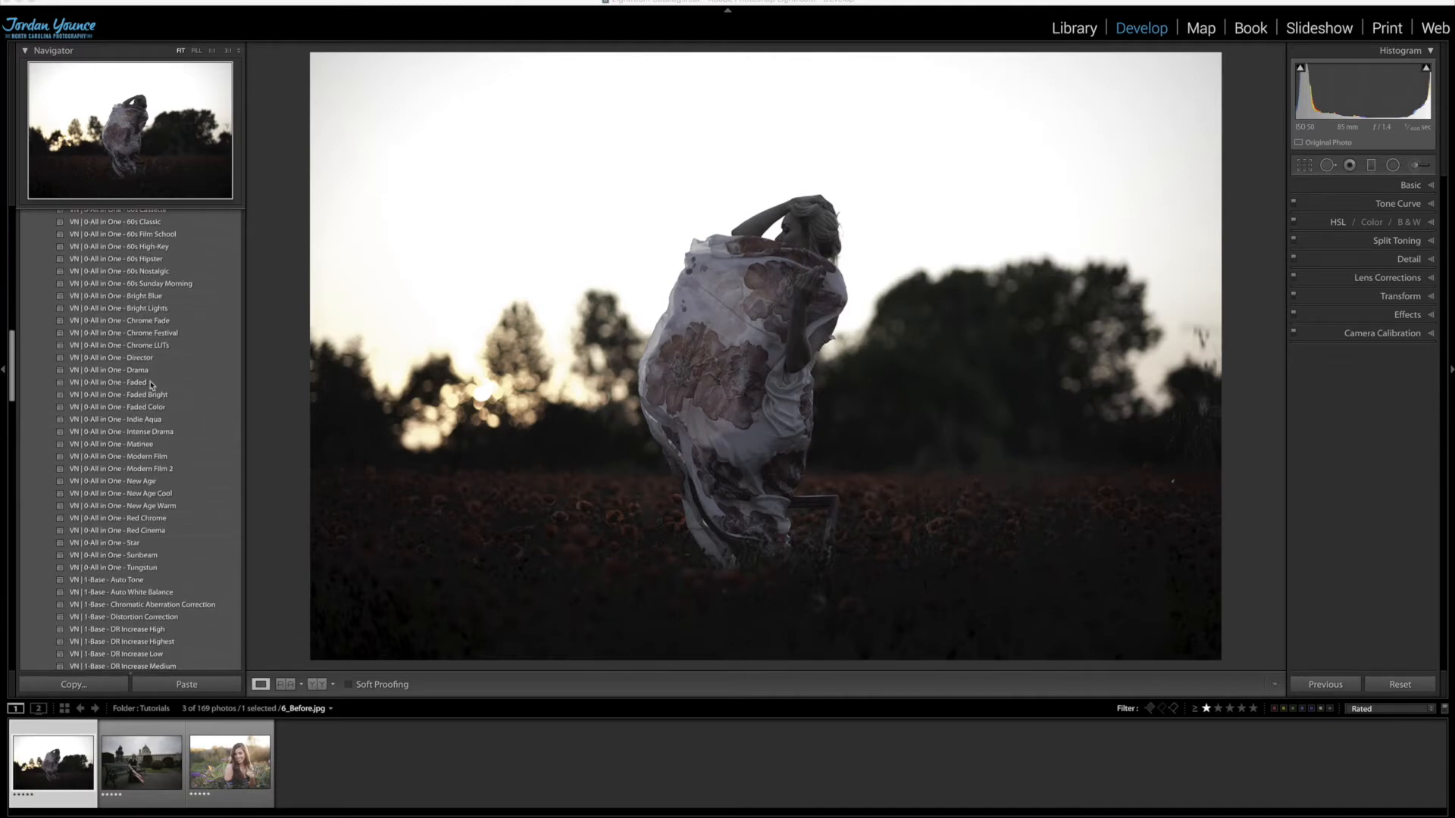
pyautogui.click(118, 371)
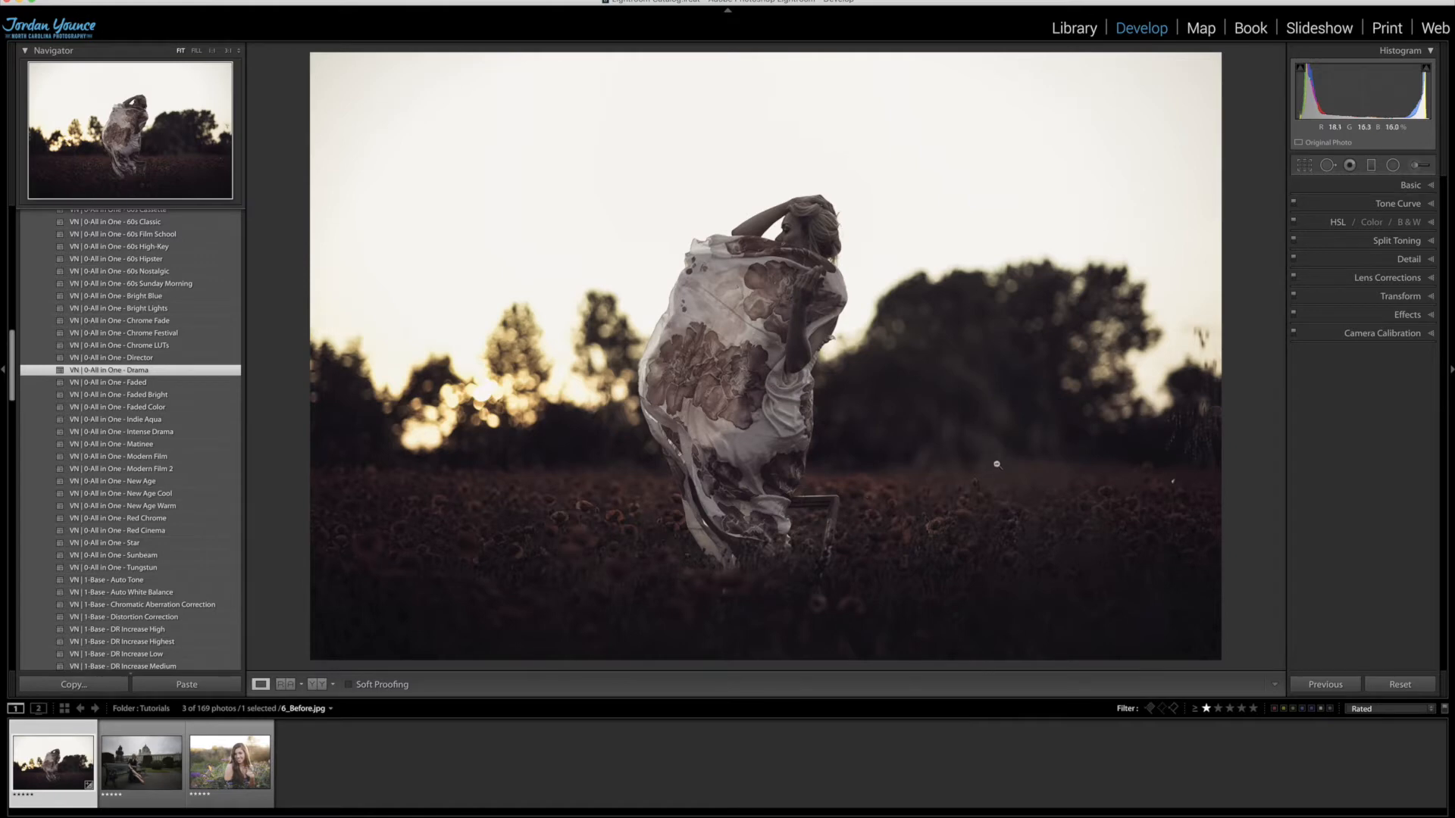
# Add the VN | 1-Base - Open Shadows Max preset and compare the photo side by side before and after
pyautogui.scroll(-5, 216, 462)
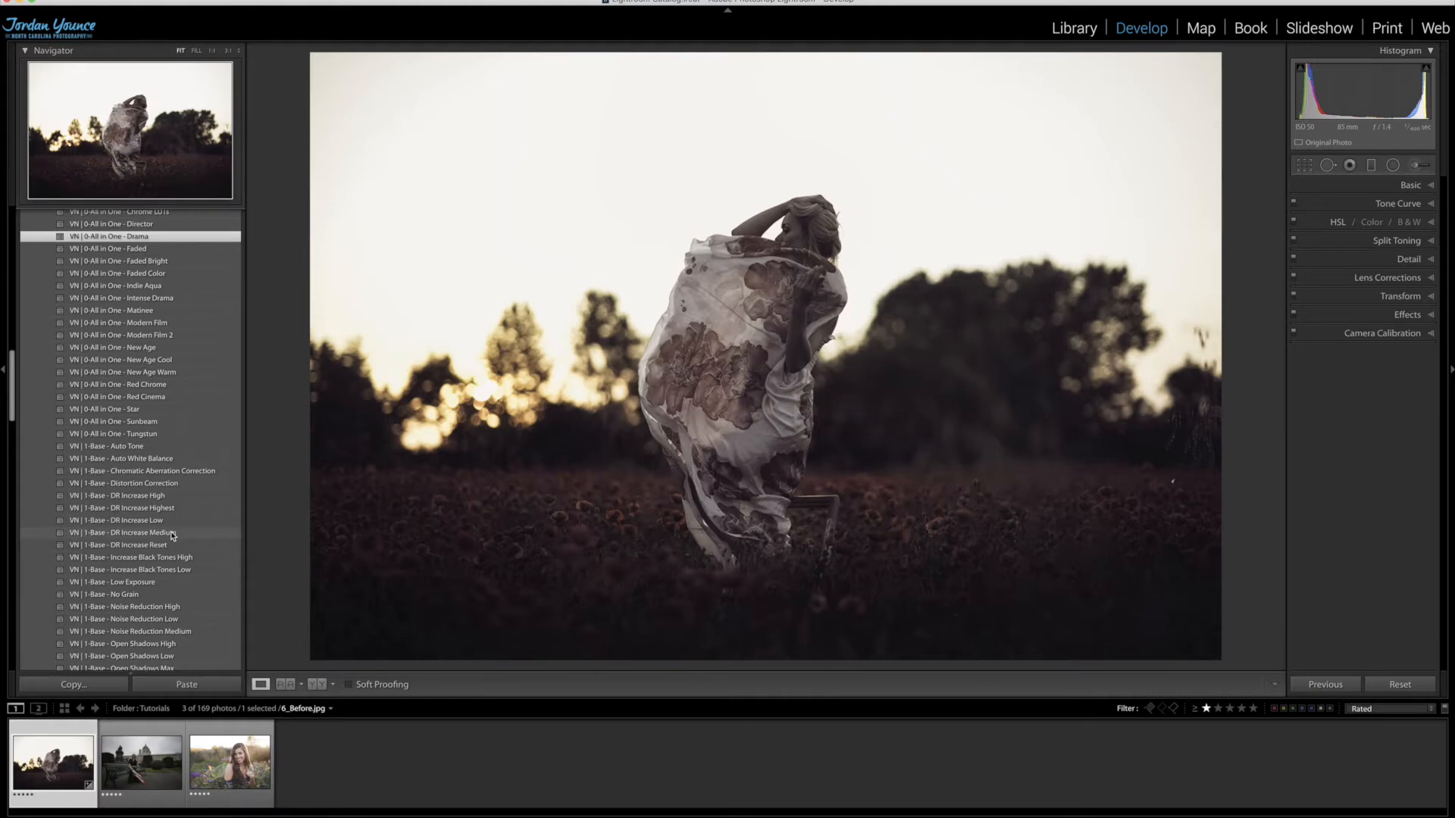
pyautogui.scroll(-3, 172, 535)
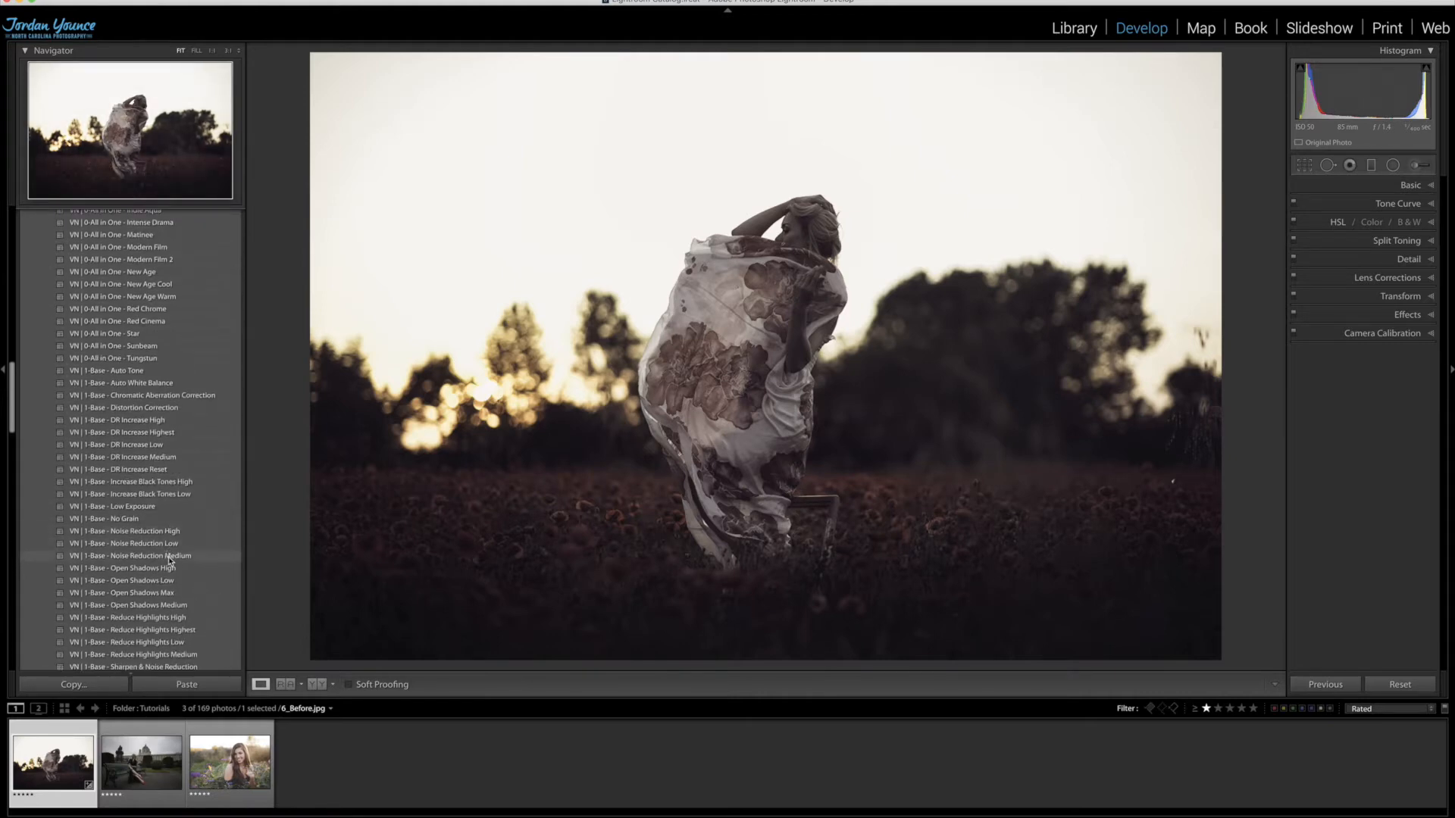
pyautogui.click(172, 595)
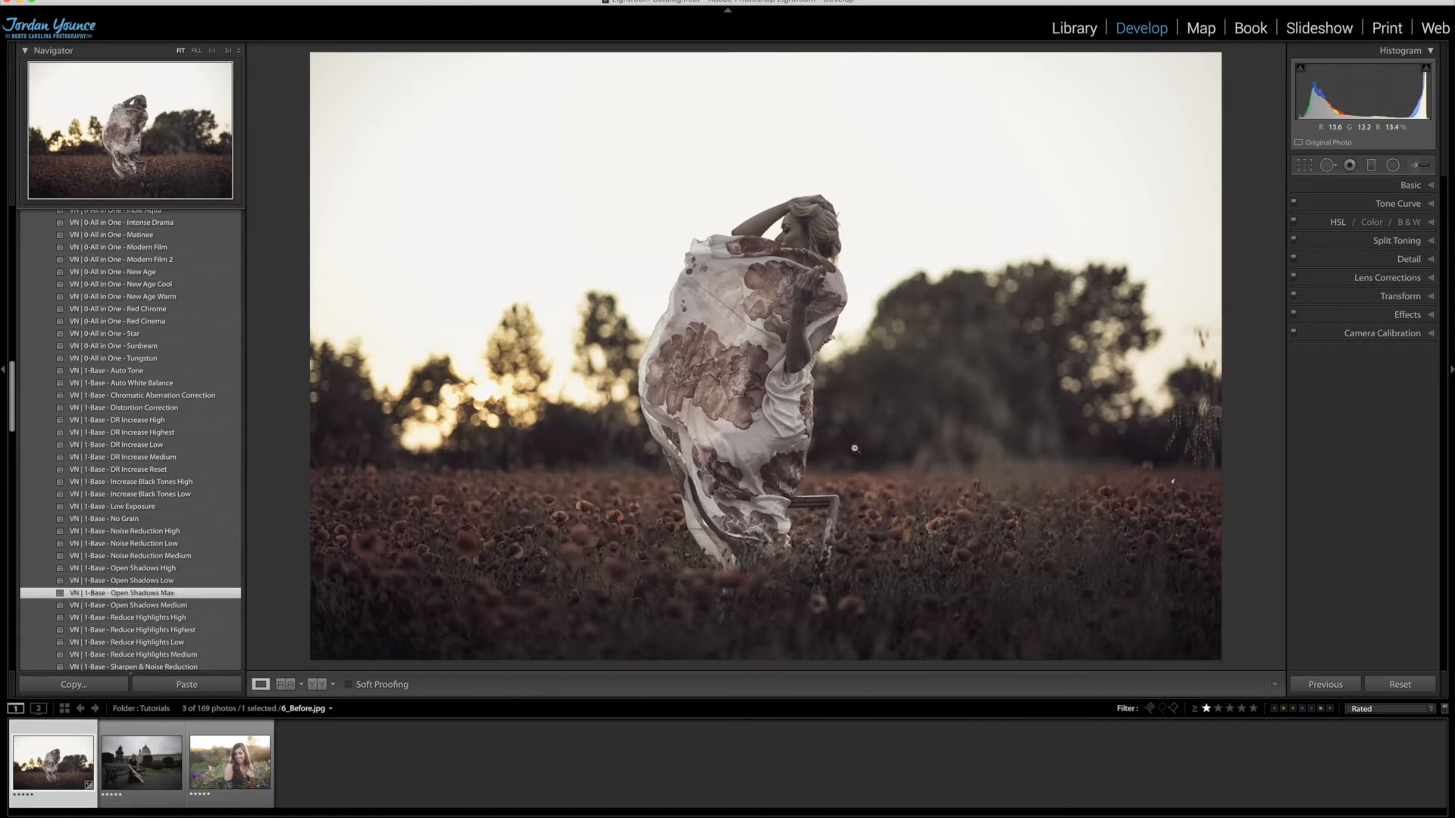
pyautogui.click(317, 685)
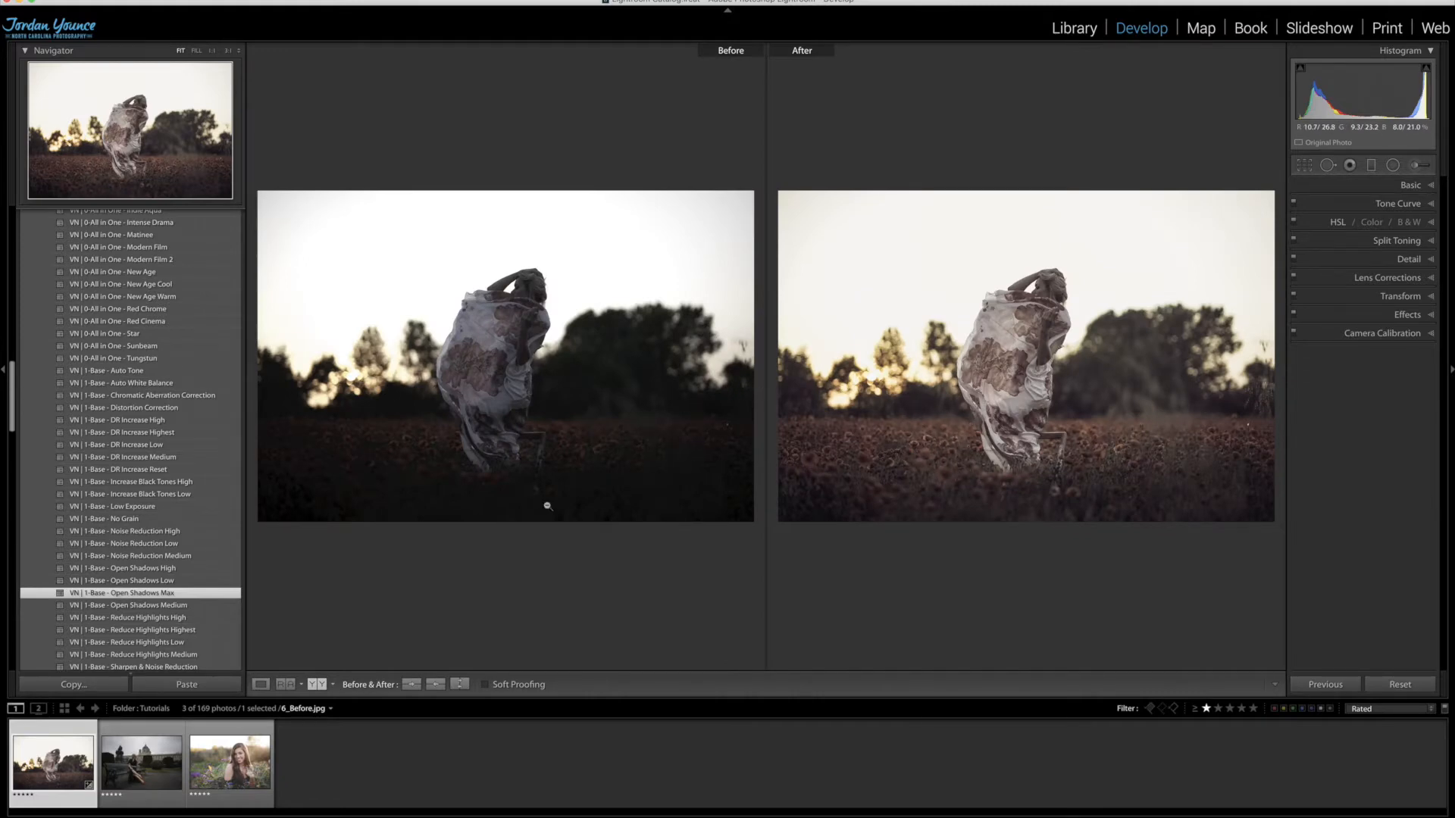
pyautogui.click(261, 684)
# Save the current look as a snapshot named 1 and reset the photo's settings
pyautogui.scroll(10, 204, 444)
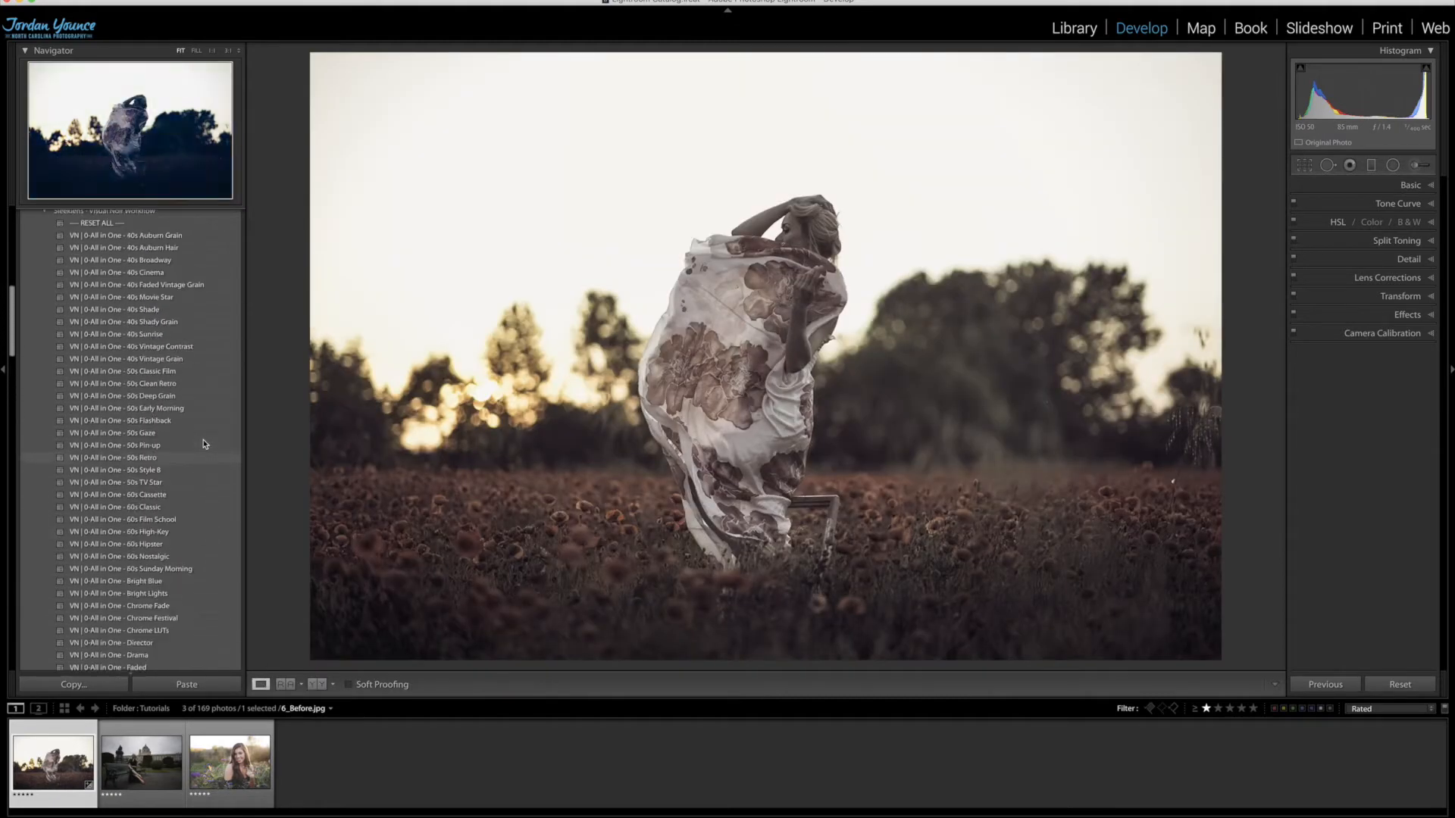
pyautogui.scroll(-15, 203, 444)
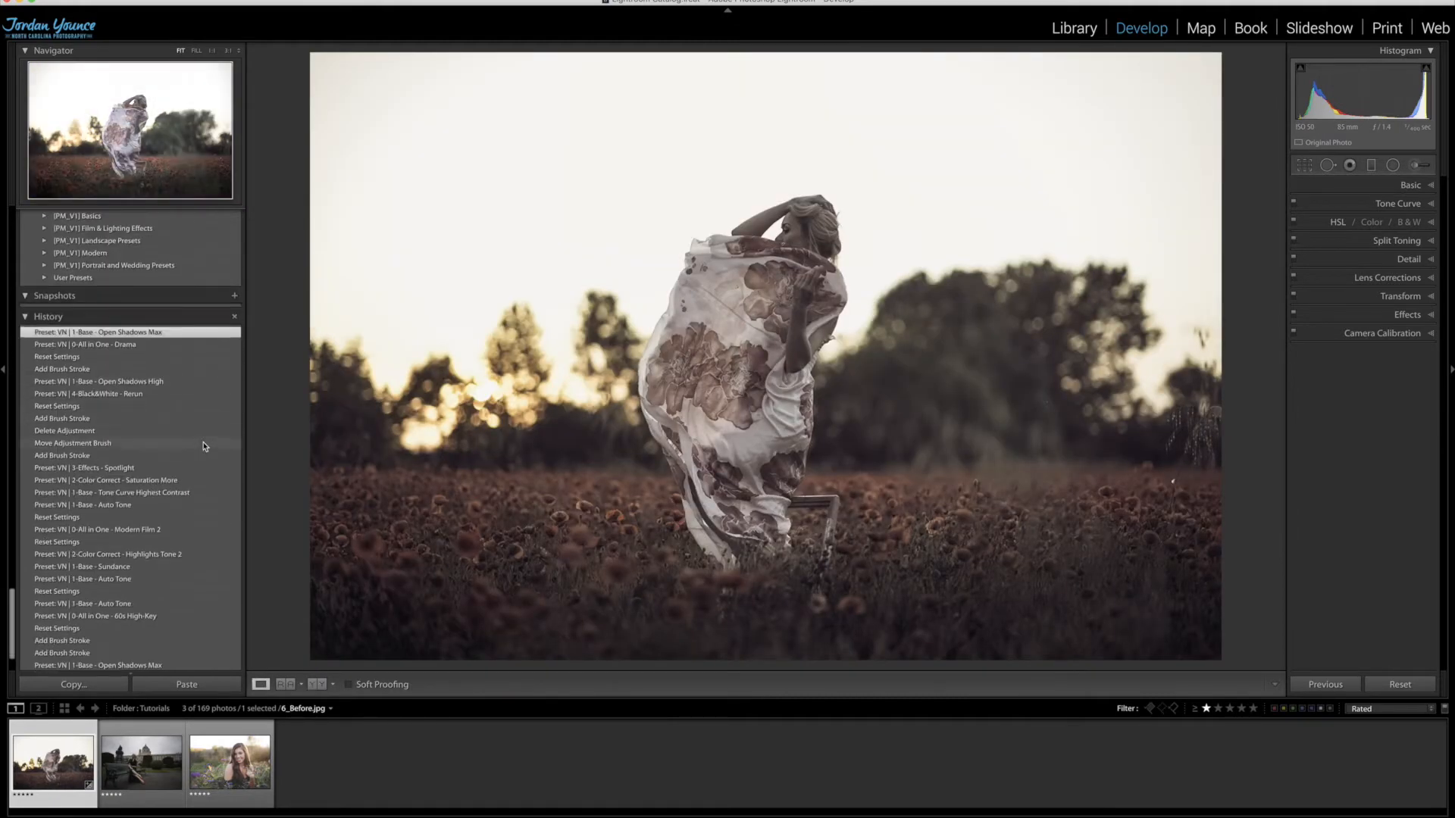
pyautogui.scroll(1, 203, 446)
pyautogui.click(234, 333)
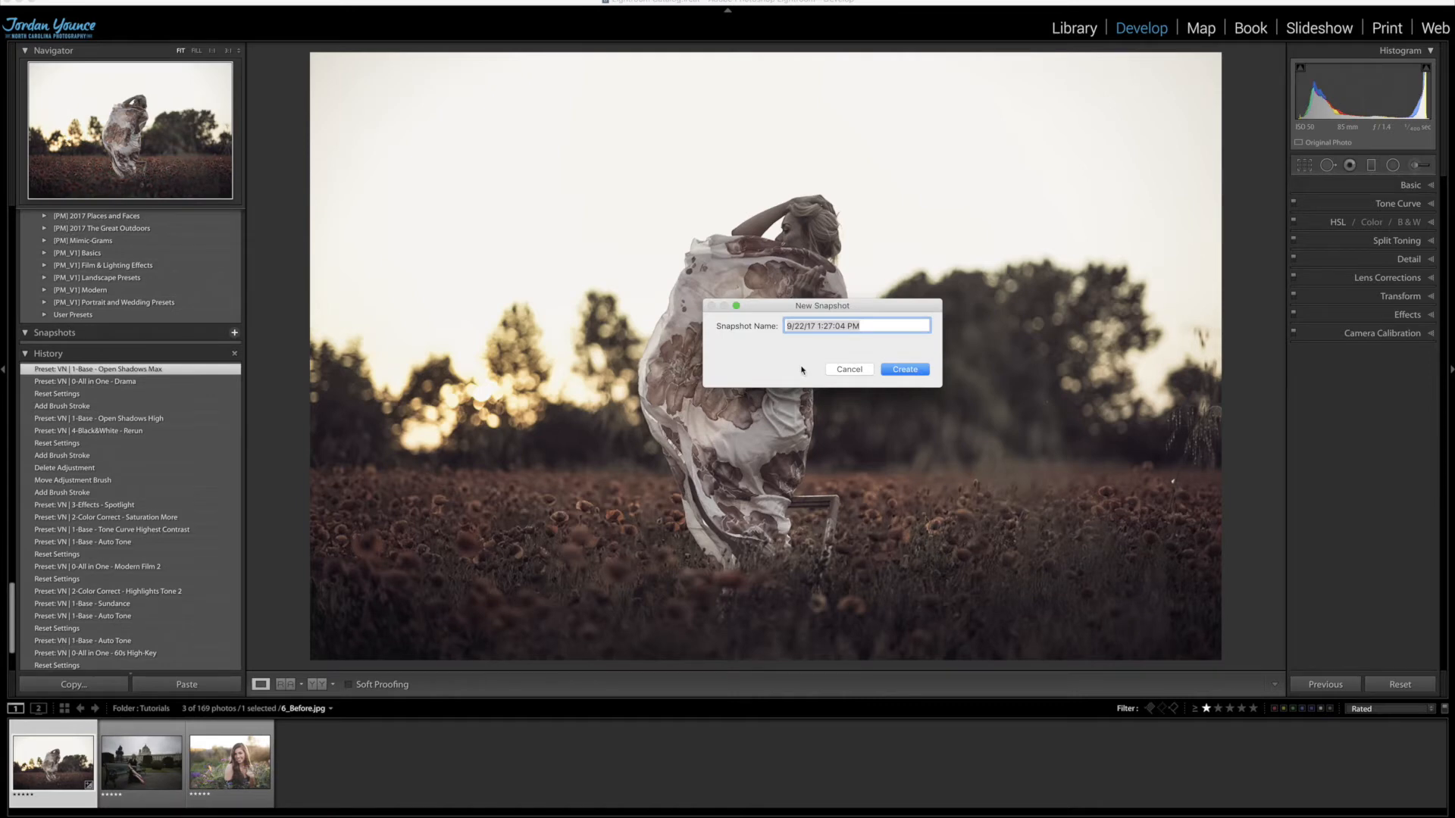
pyautogui.press('BackSpace')
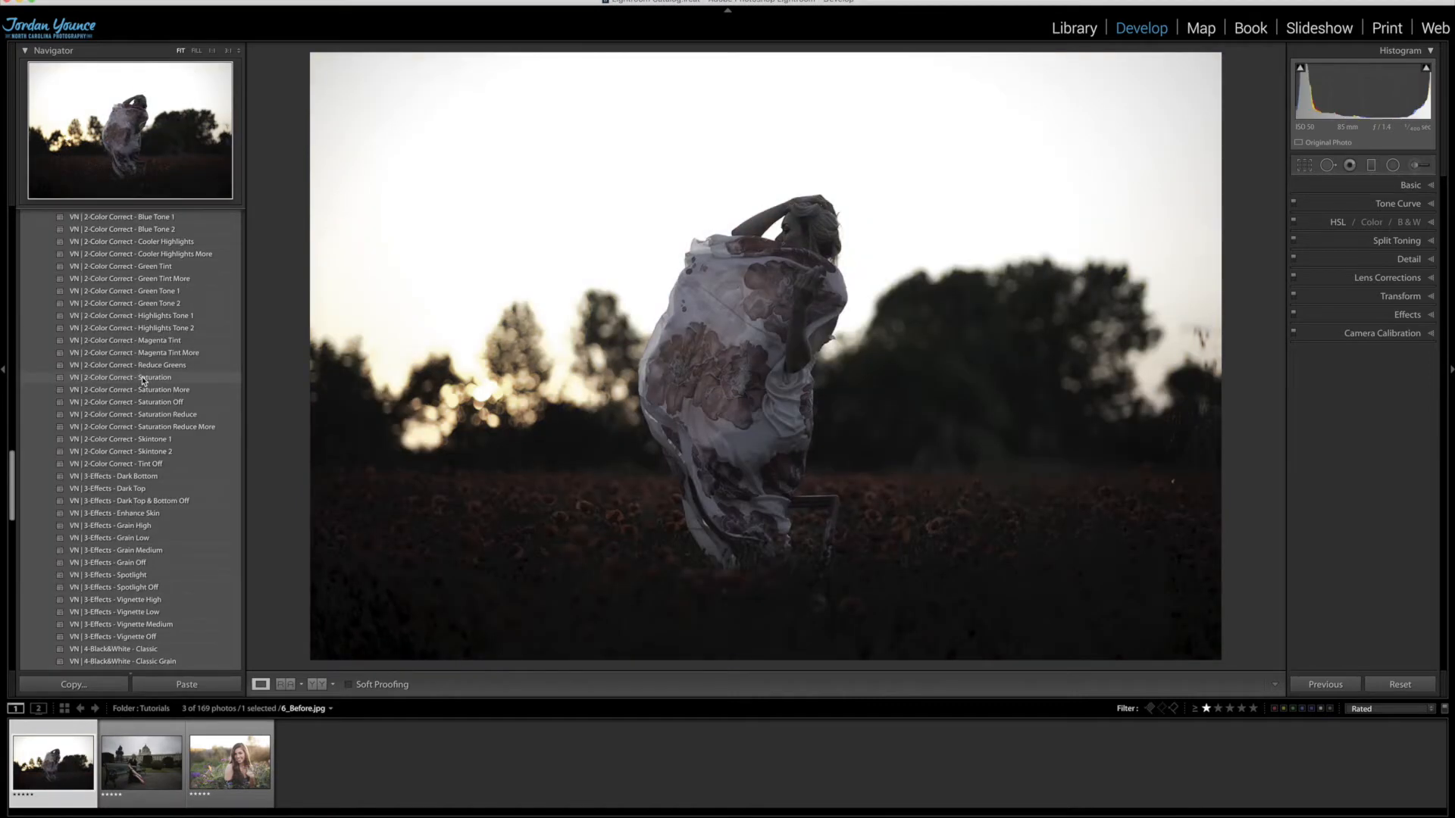
# Apply the VN | 1-Base - Auto Tone preset to the reset photo
pyautogui.scroll(4, 144, 380)
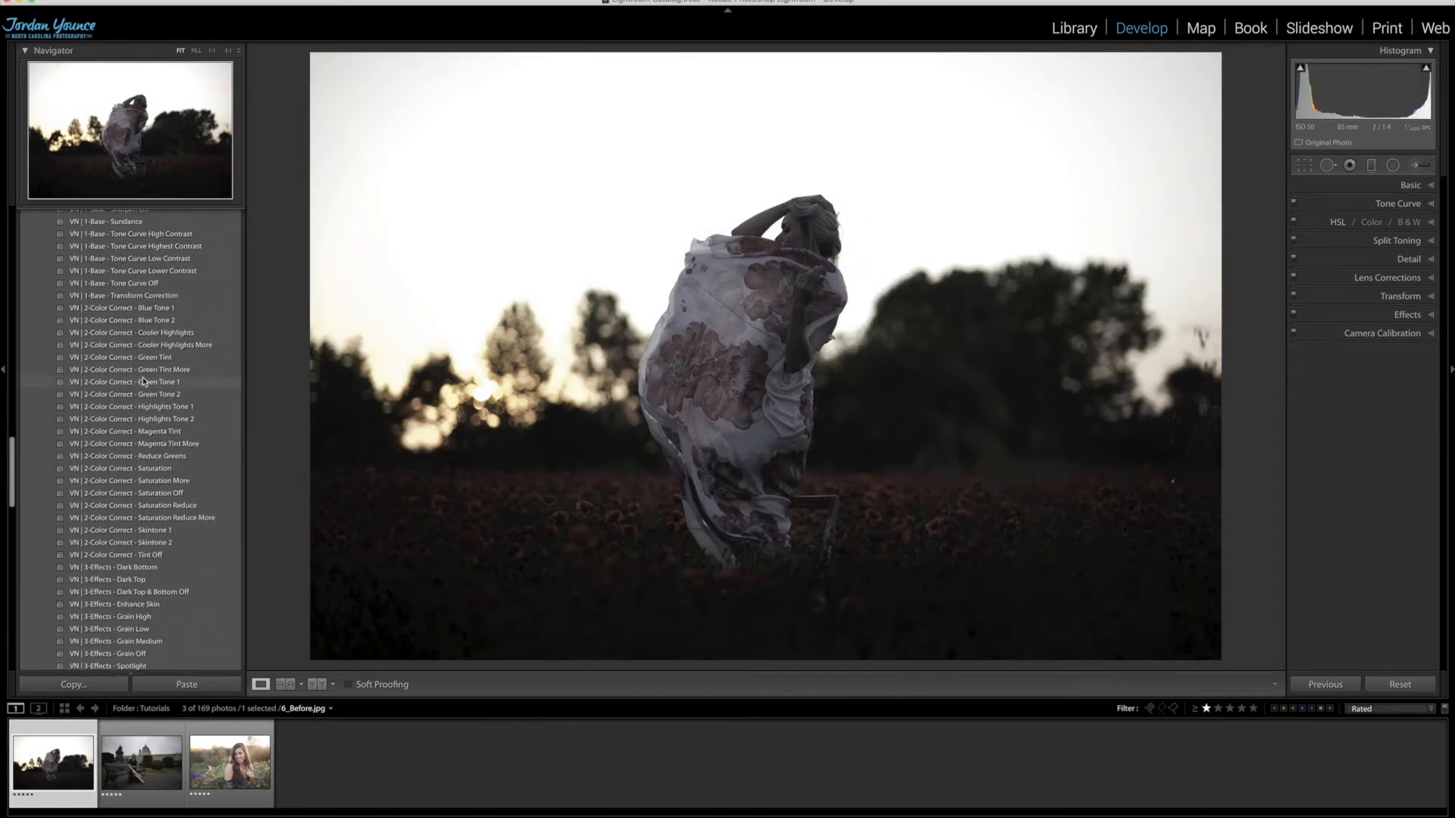
pyautogui.scroll(10, 144, 381)
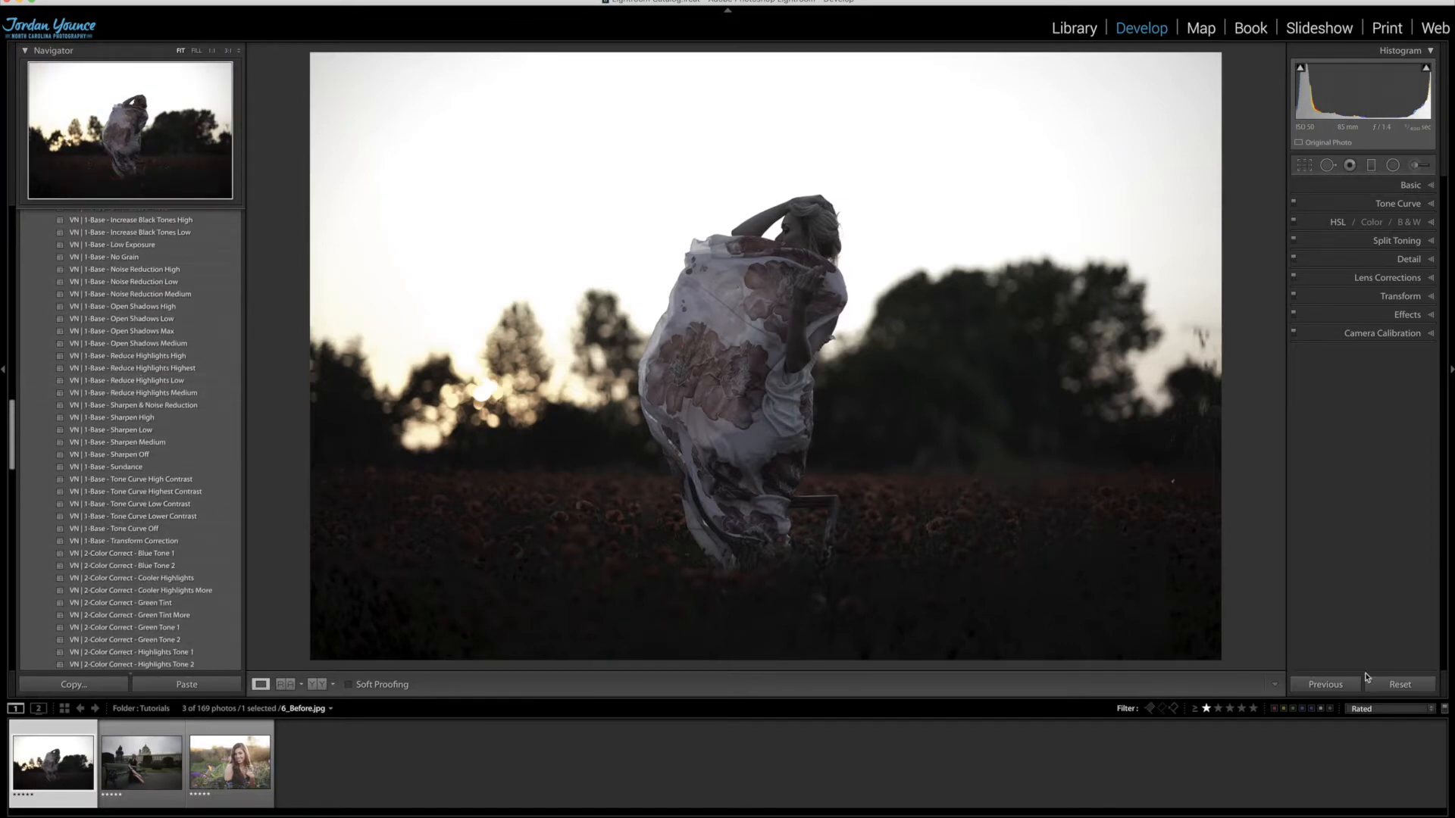
pyautogui.scroll(4, 152, 370)
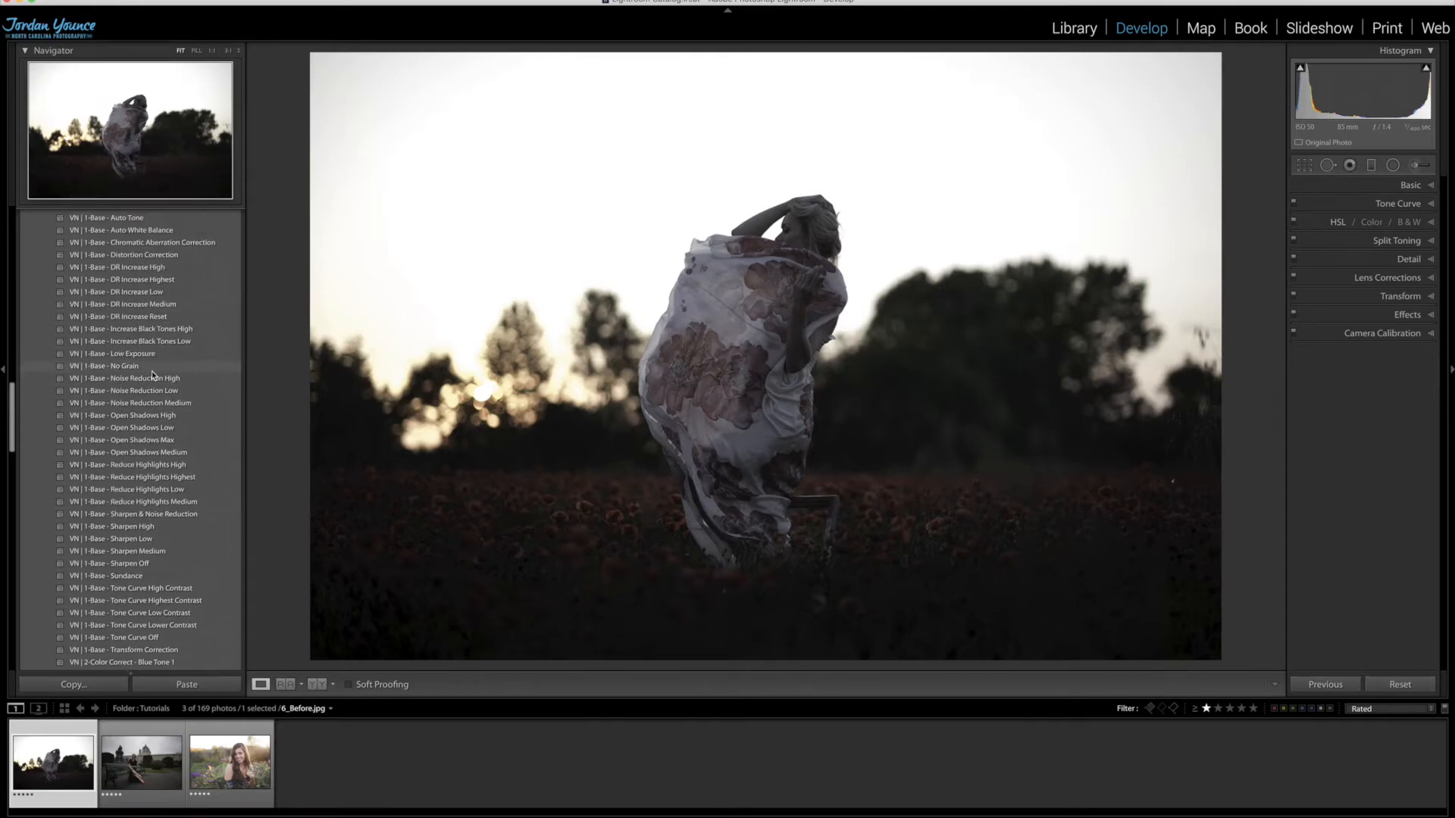
pyautogui.scroll(3, 152, 371)
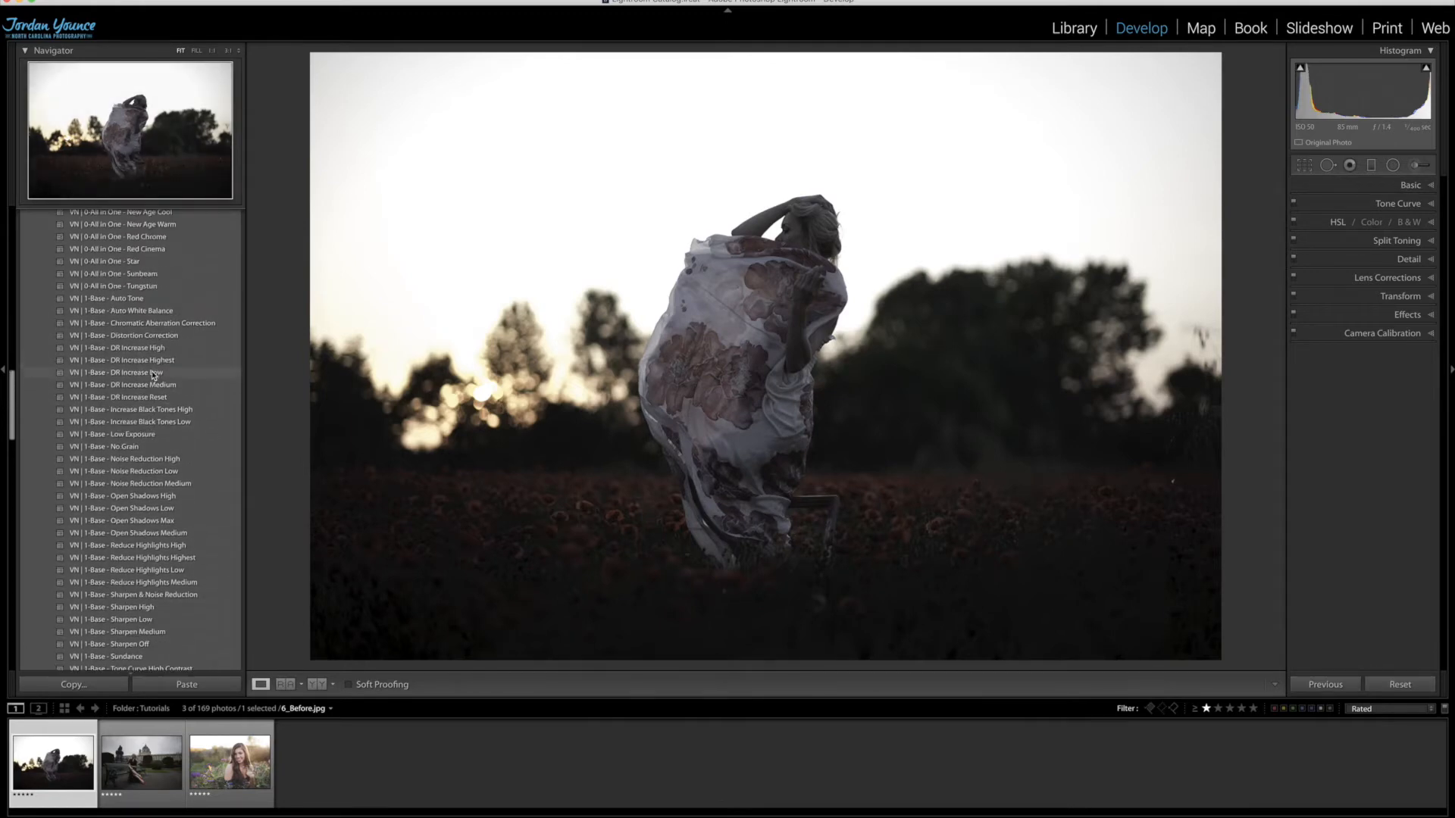
pyautogui.click(151, 305)
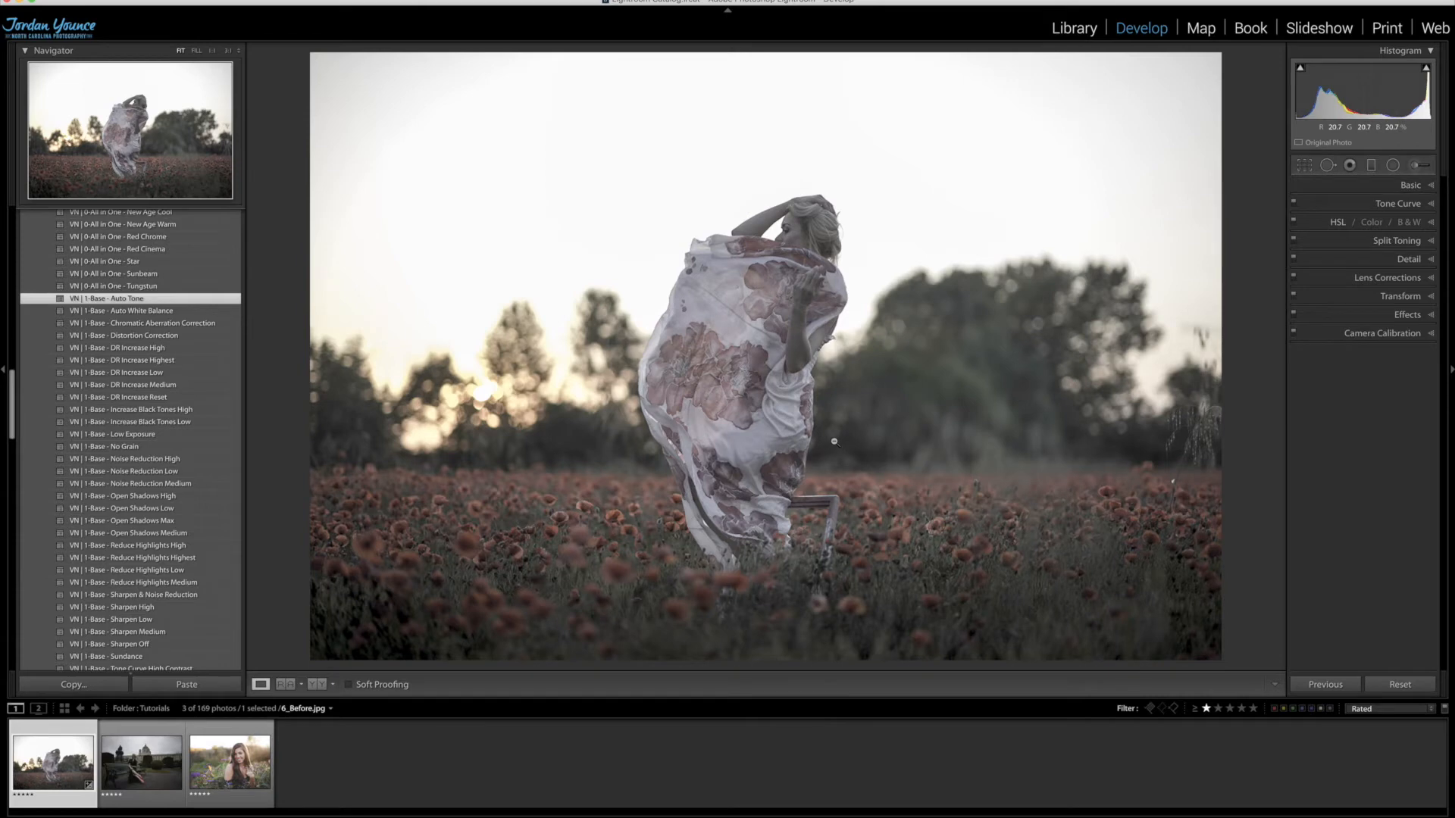
# Add contrast with the VN | 1-Base - Tone Curve High Contrast preset
pyautogui.scroll(-1, 150, 429)
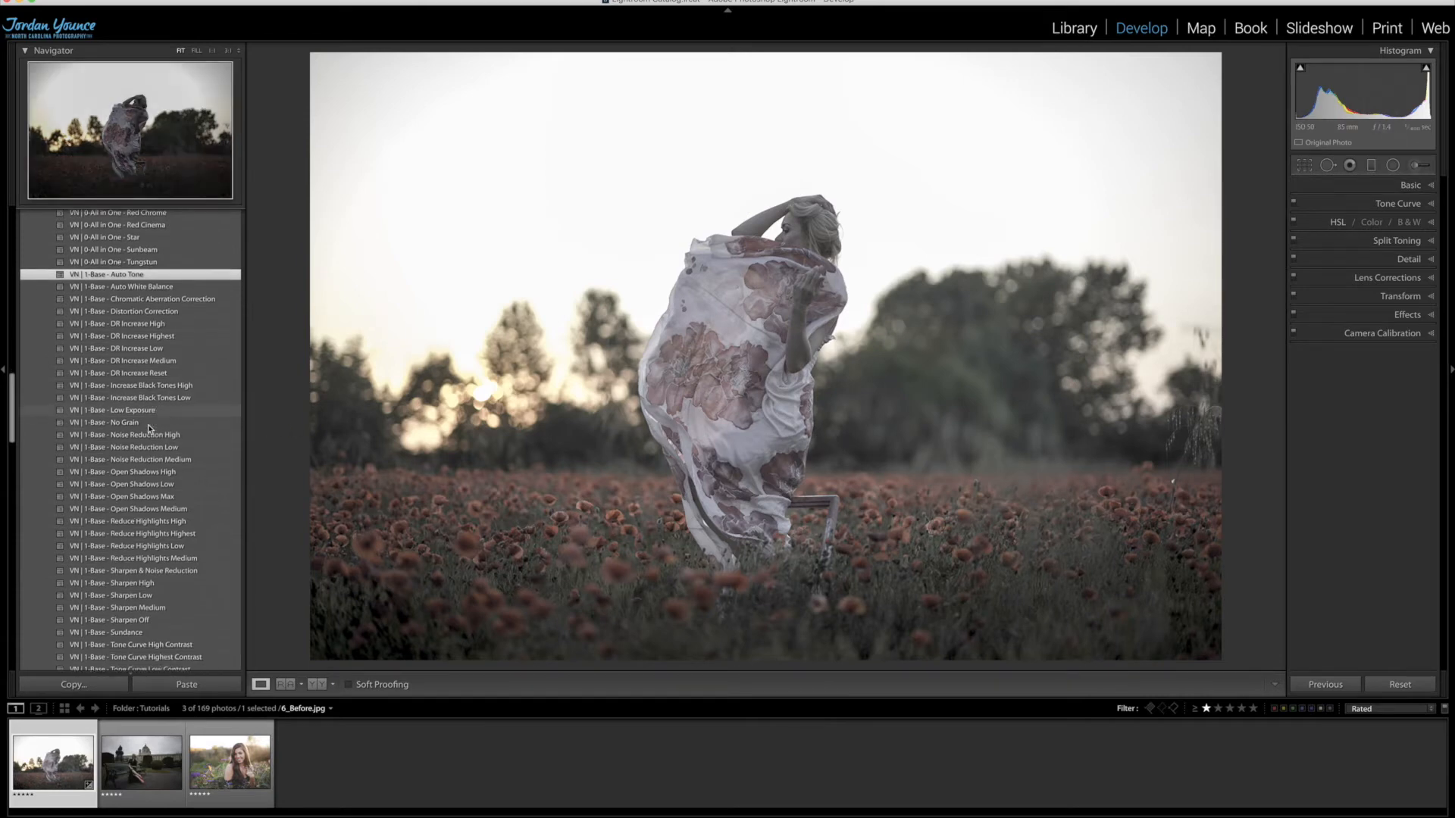
pyautogui.scroll(-1, 156, 469)
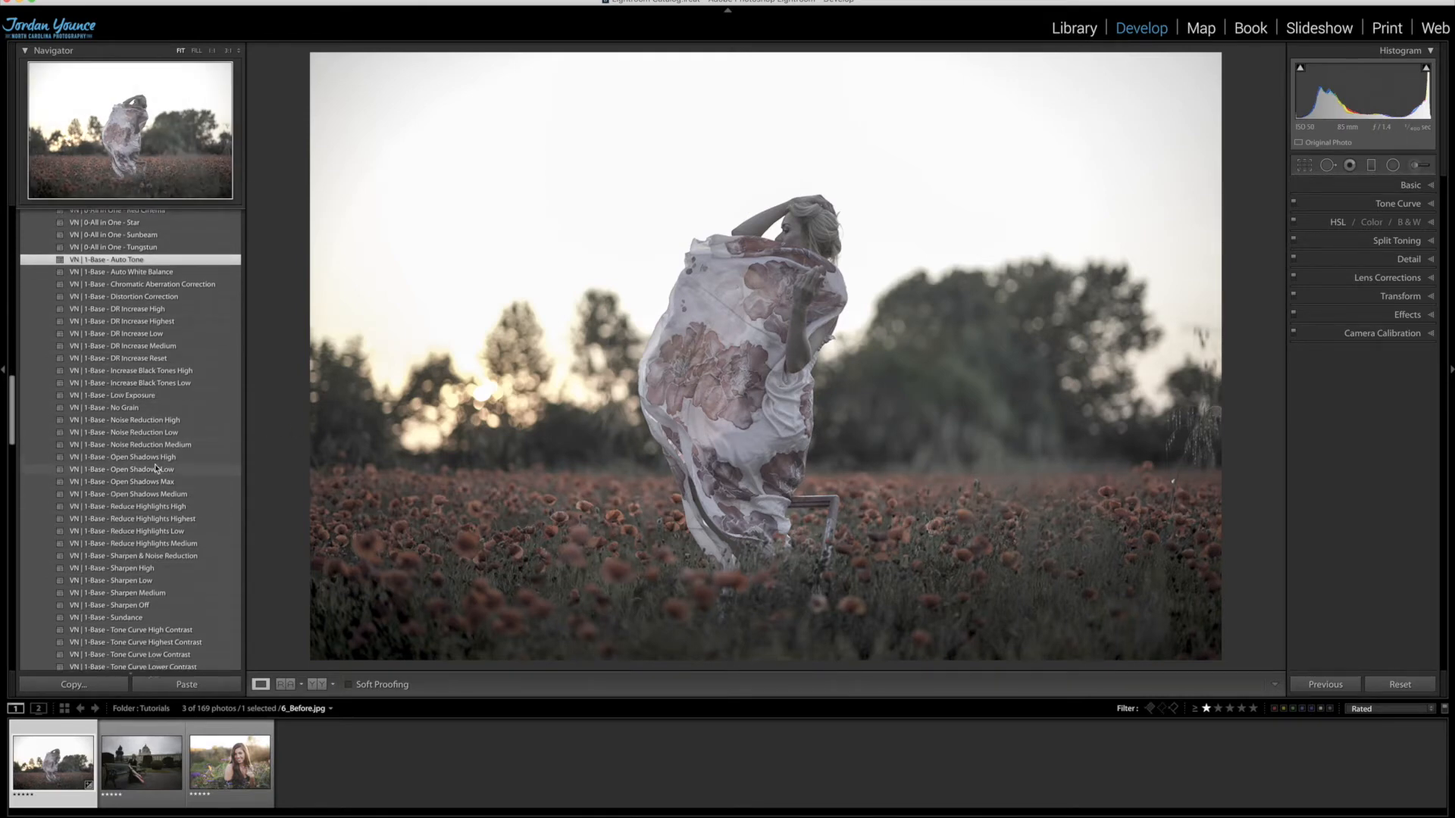
pyautogui.scroll(-4, 156, 469)
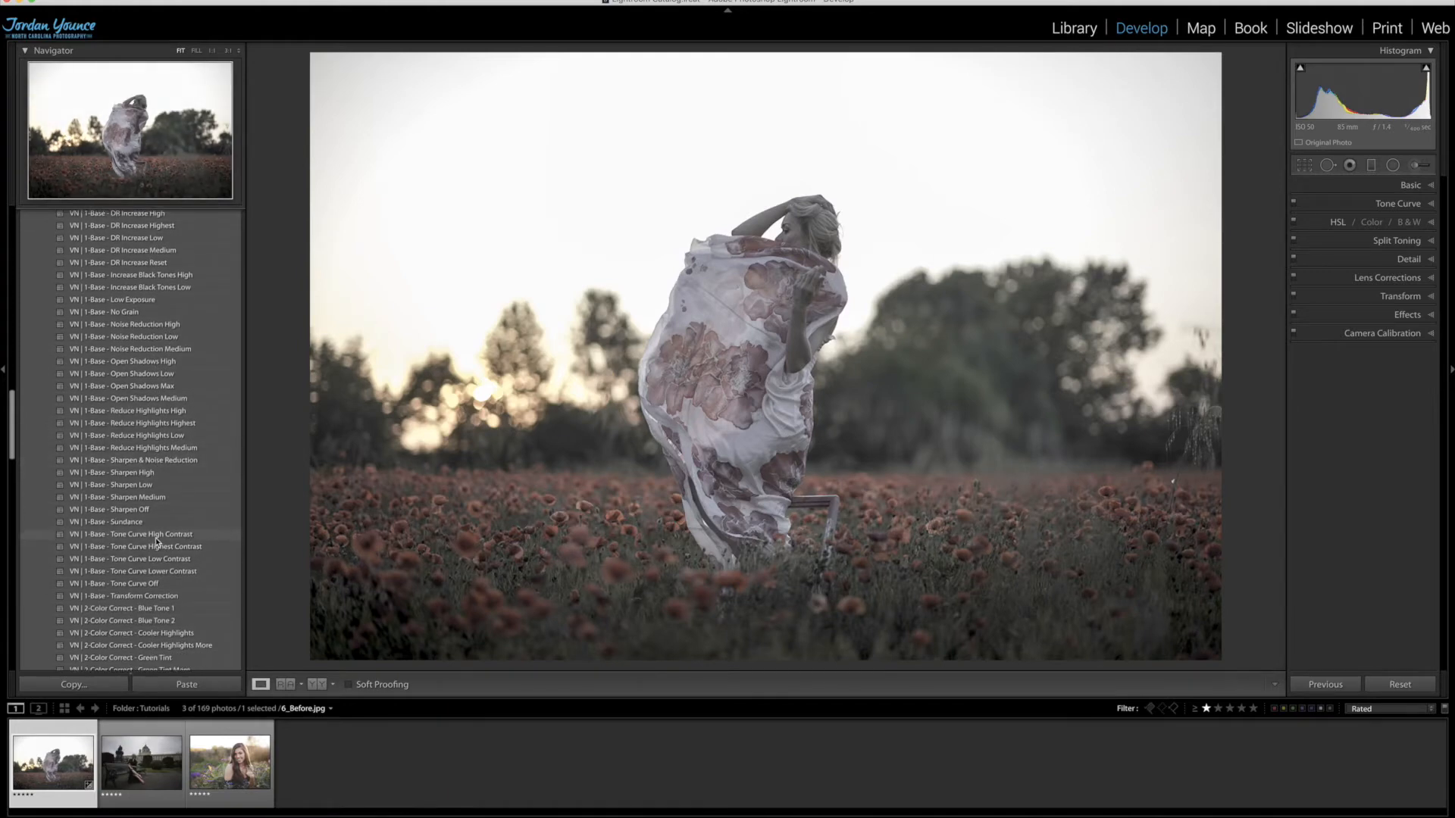
pyautogui.click(156, 535)
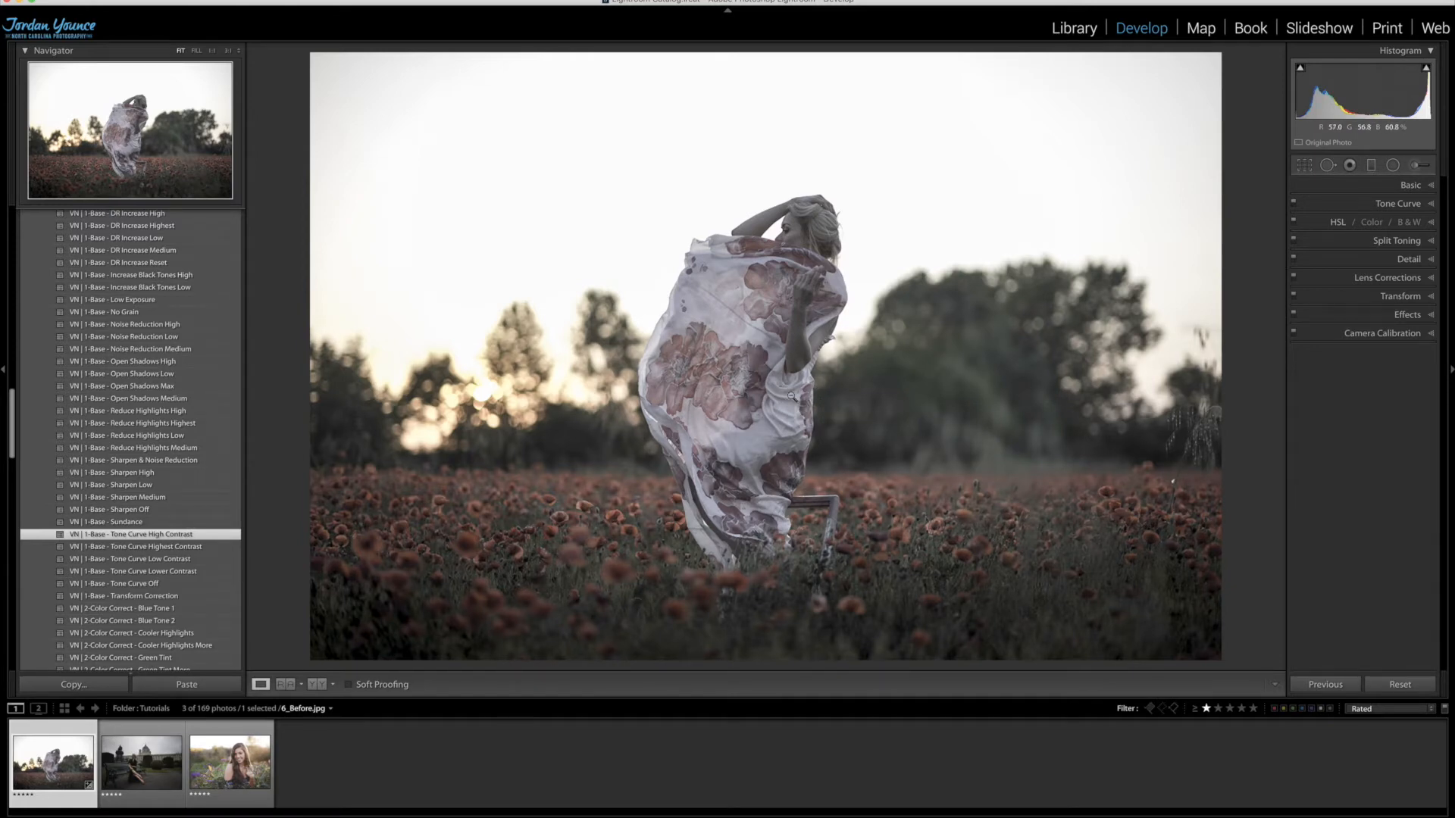
# Apply the VN | 2-Color Correct - Saturation More preset and the VN | 3-Effects - Spotlight preset
pyautogui.scroll(-6, 154, 369)
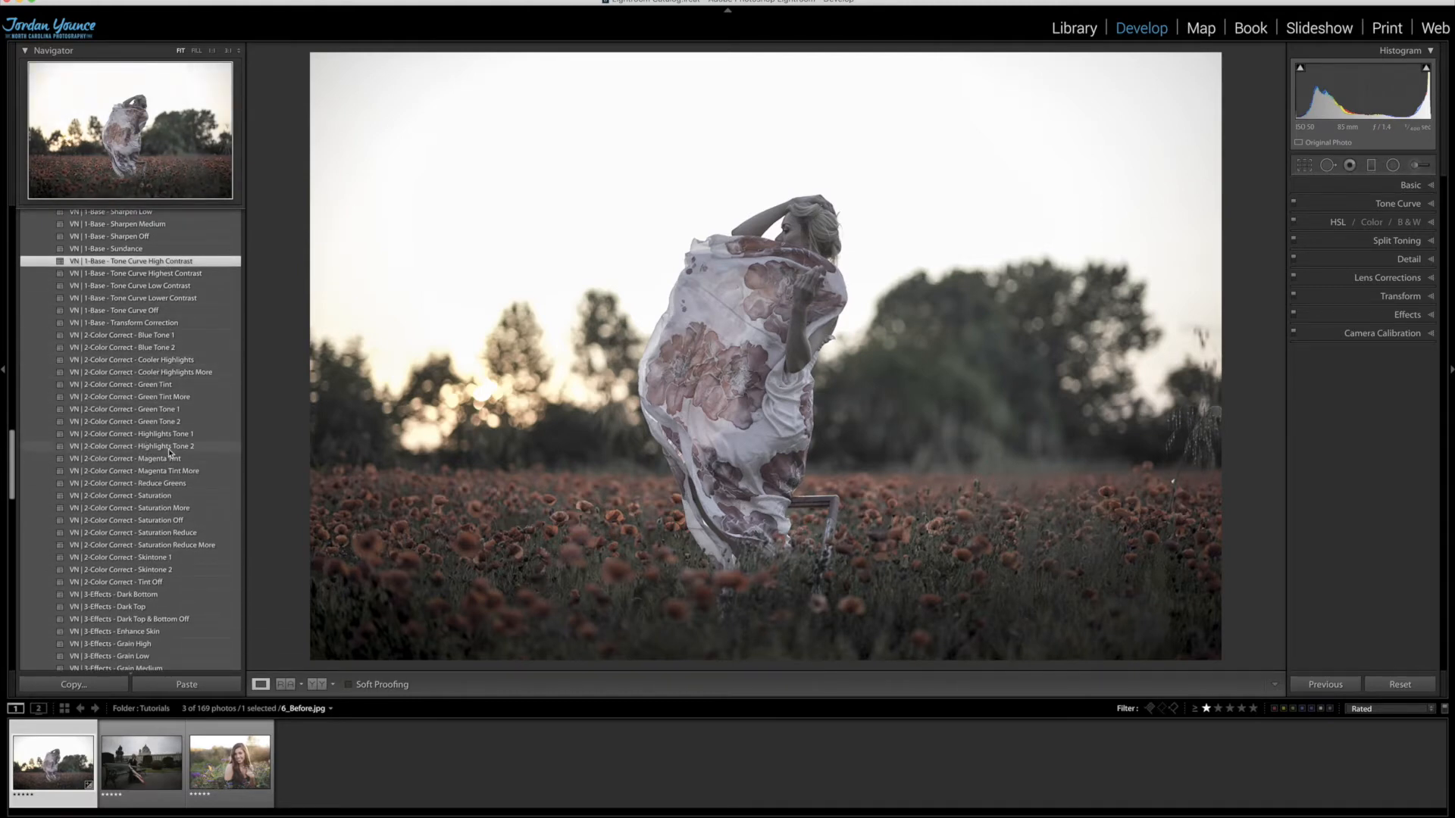
pyautogui.click(168, 508)
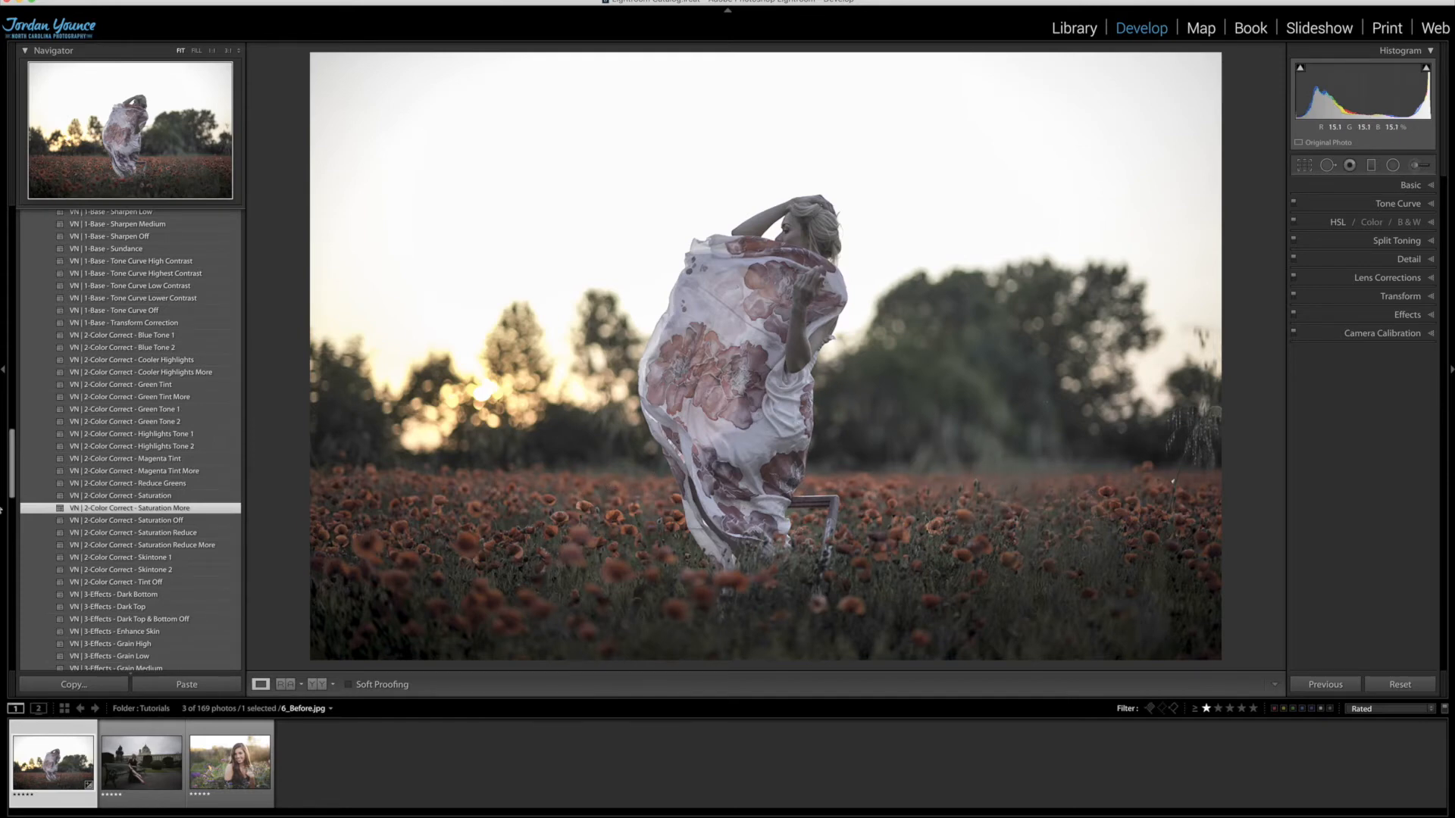
pyautogui.scroll(-10, 76, 516)
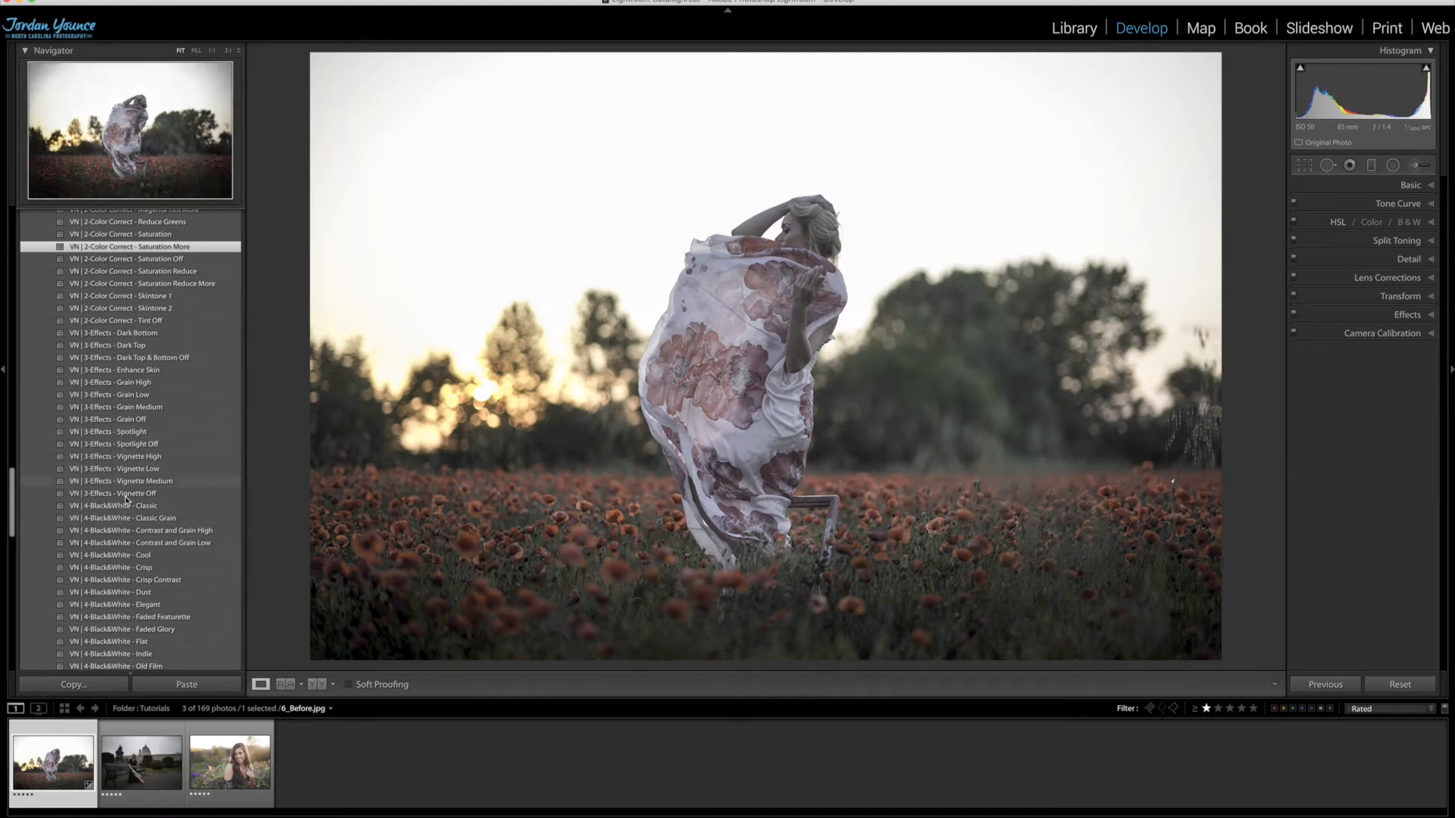
pyautogui.click(140, 436)
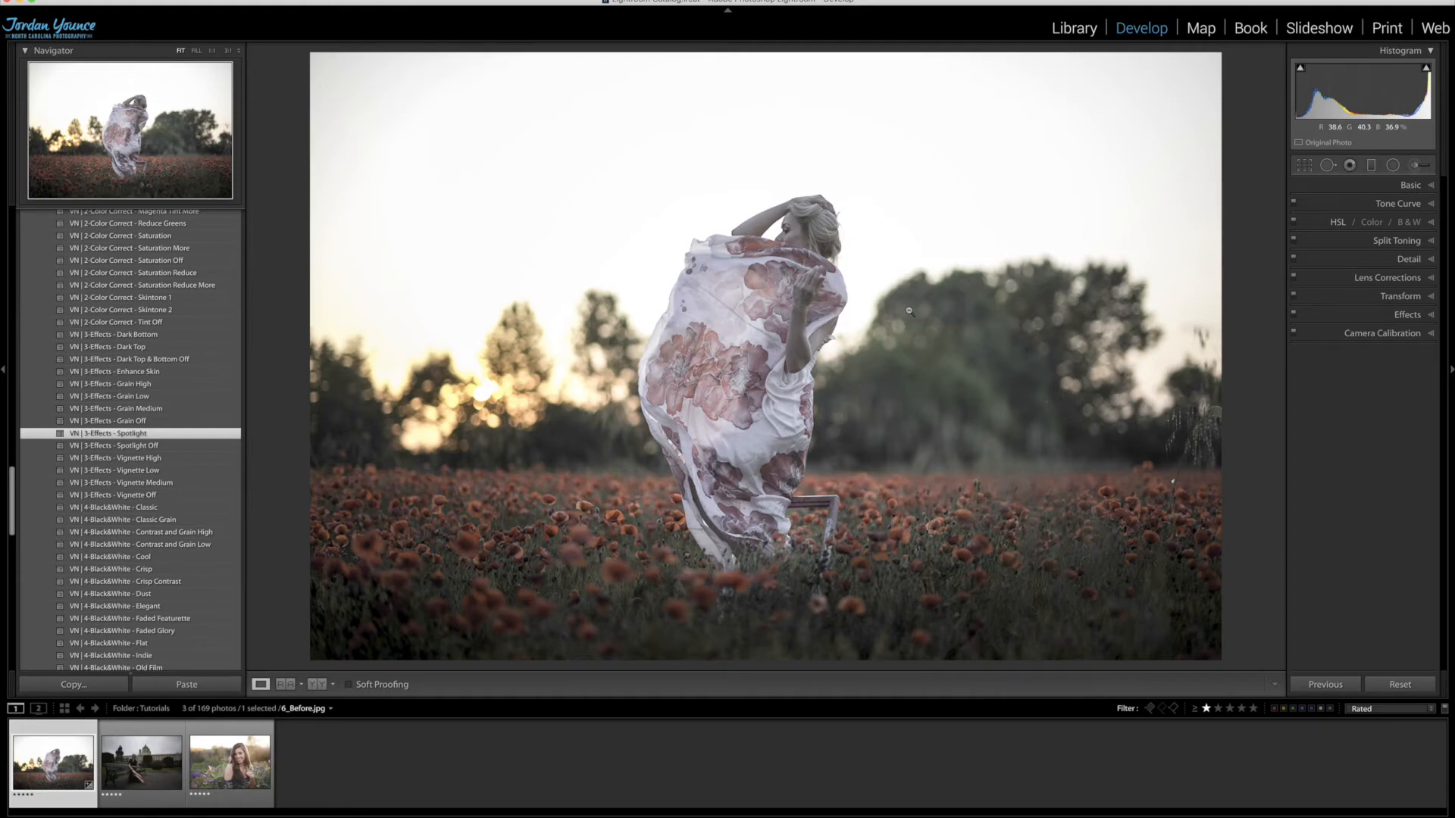
# Paint over the poppy field in the foreground with the Adjustment Brush, using the Visual Noir - Touch Of Clarity effect at size 15
pyautogui.click(1420, 170)
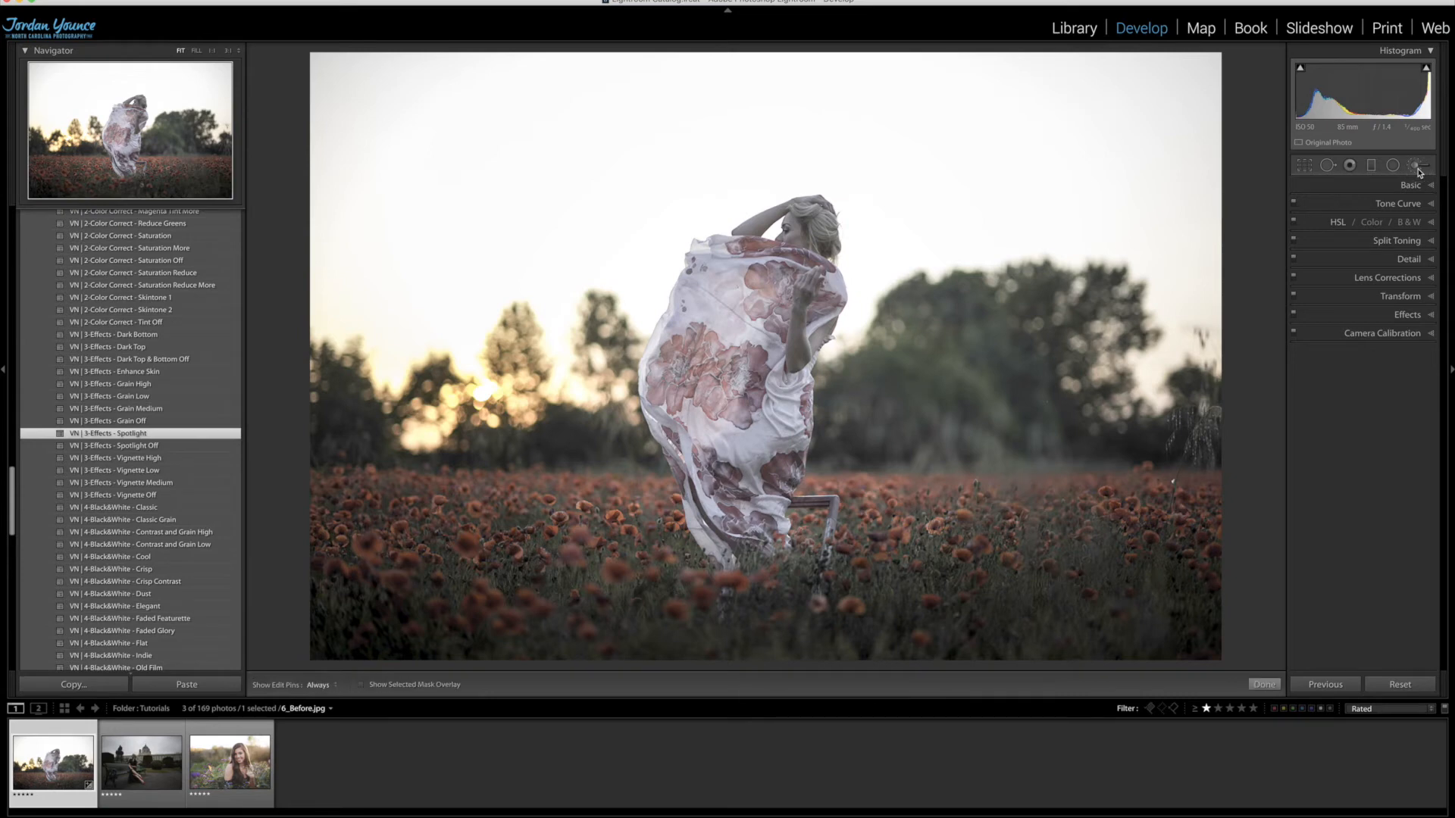
pyautogui.click(1383, 208)
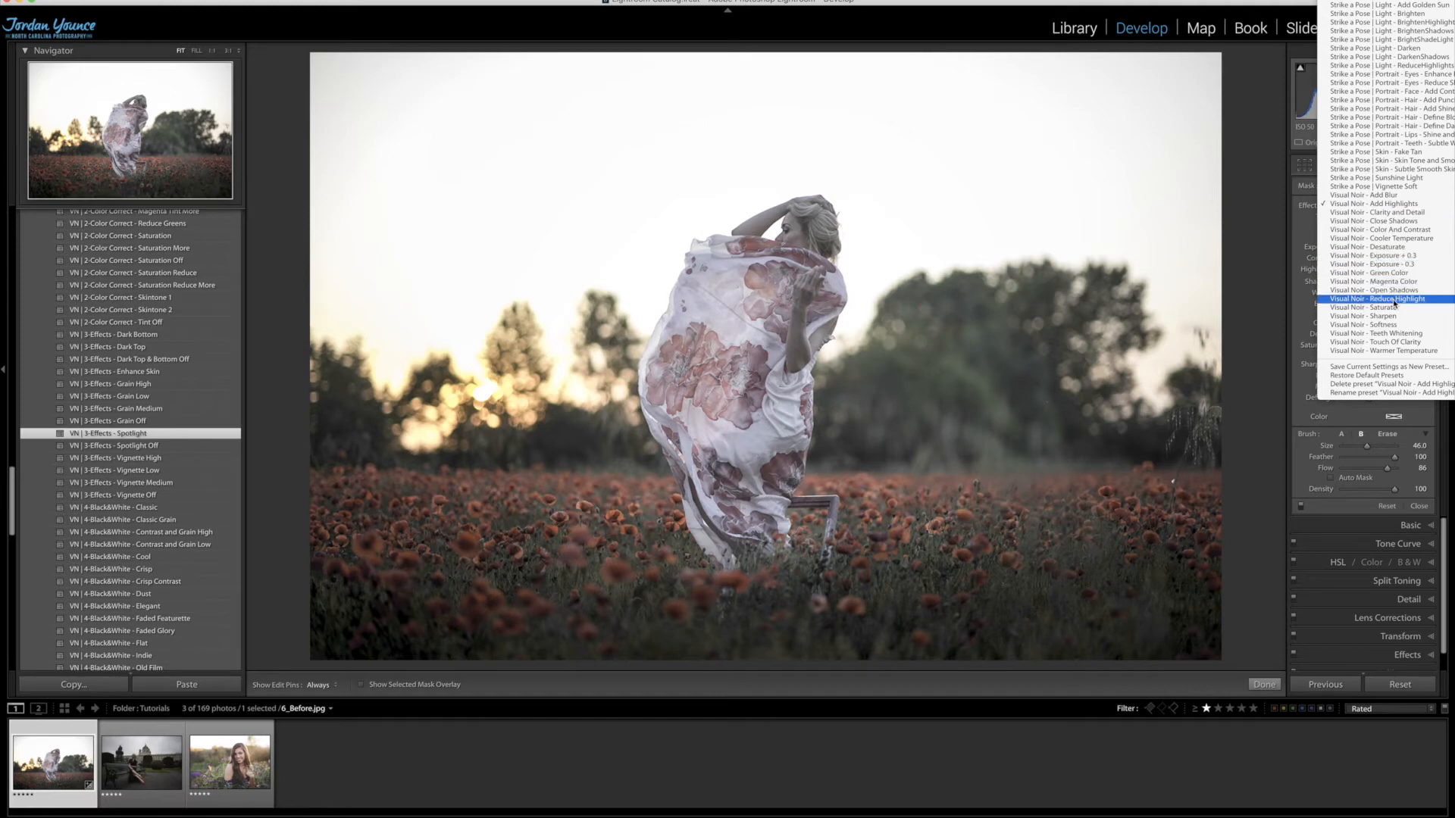
pyautogui.scroll(-3, 894, 491)
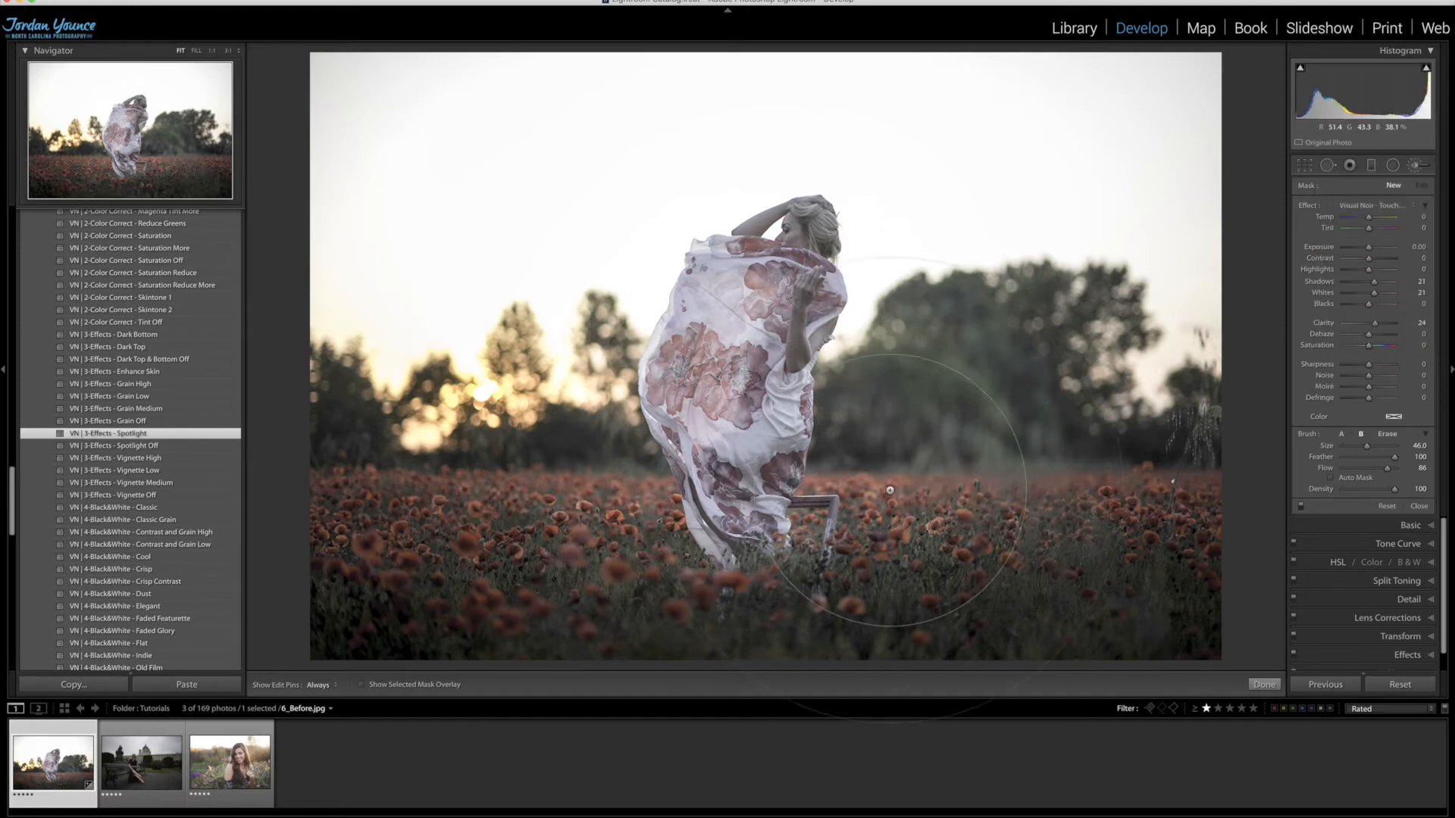
pyautogui.scroll(-8, 894, 491)
pyautogui.scroll(-2, 894, 491)
pyautogui.moveTo(903, 514)
pyautogui.mouseDown()
pyautogui.moveTo(1201, 507)
pyautogui.moveTo(1097, 515)
pyautogui.moveTo(1200, 519)
pyautogui.moveTo(939, 581)
pyautogui.moveTo(1248, 591)
pyautogui.moveTo(860, 646)
pyautogui.moveTo(1023, 623)
pyautogui.moveTo(964, 589)
pyautogui.moveTo(778, 606)
pyautogui.moveTo(685, 595)
pyautogui.moveTo(635, 551)
pyautogui.moveTo(401, 506)
pyautogui.moveTo(321, 583)
pyautogui.moveTo(351, 624)
pyautogui.moveTo(316, 637)
pyautogui.moveTo(493, 664)
pyautogui.moveTo(625, 599)
pyautogui.moveTo(694, 628)
pyautogui.mouseUp()
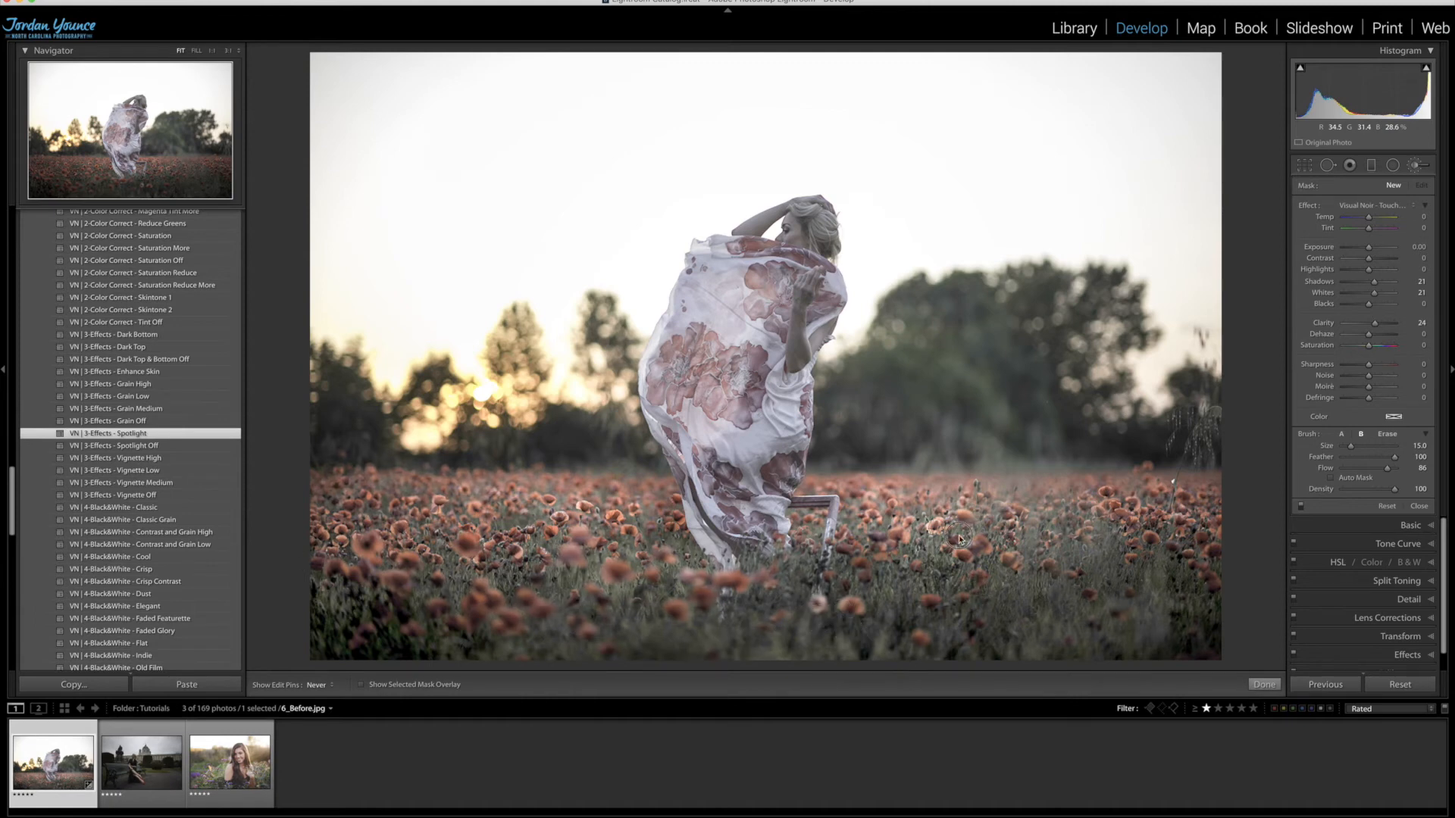
pyautogui.press('h')
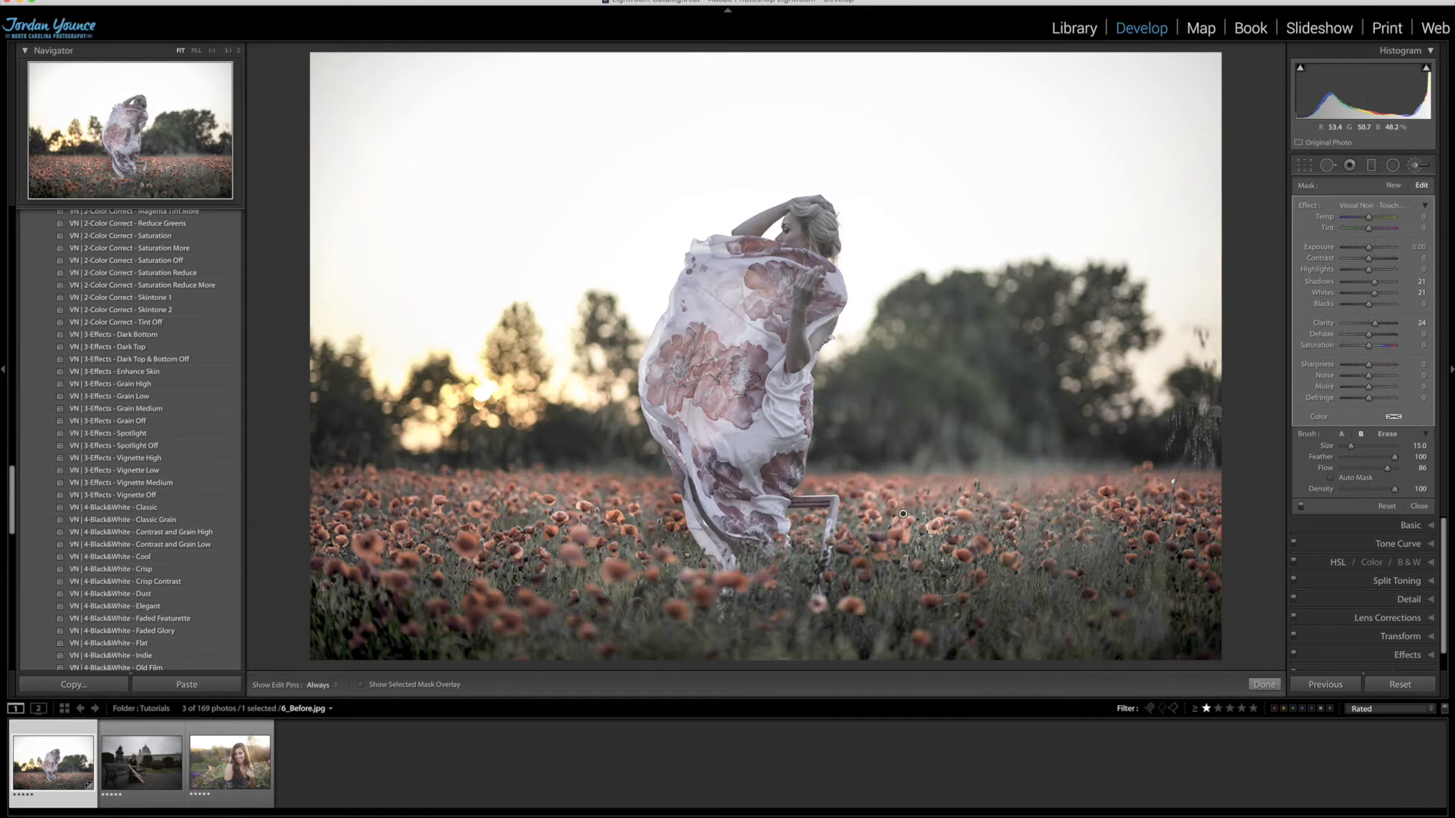
pyautogui.click(1264, 684)
# Save the brushed version of the photo as a snapshot named 2
pyautogui.scroll(-1, 168, 388)
pyautogui.scroll(-10, 168, 388)
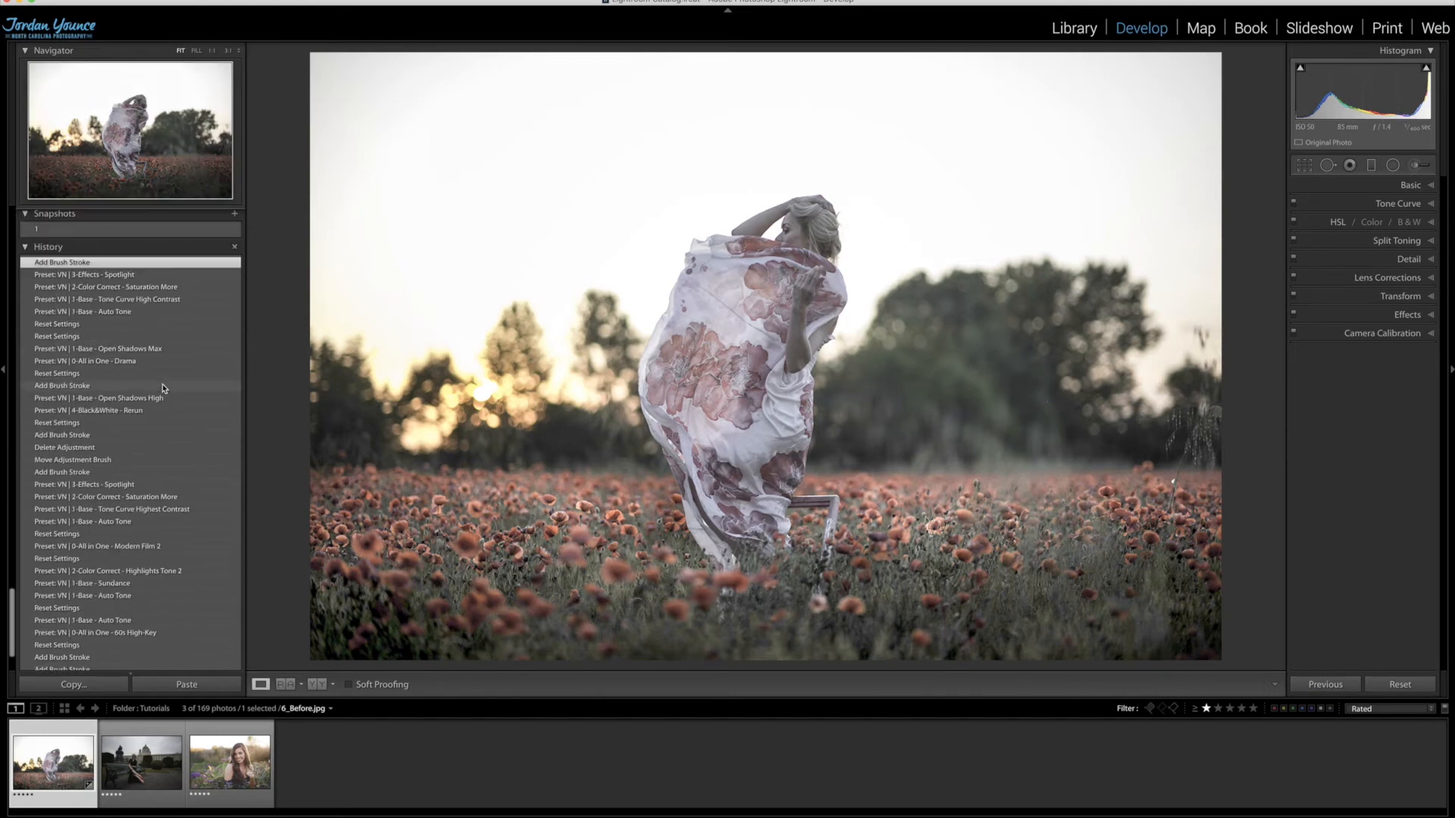
pyautogui.click(233, 318)
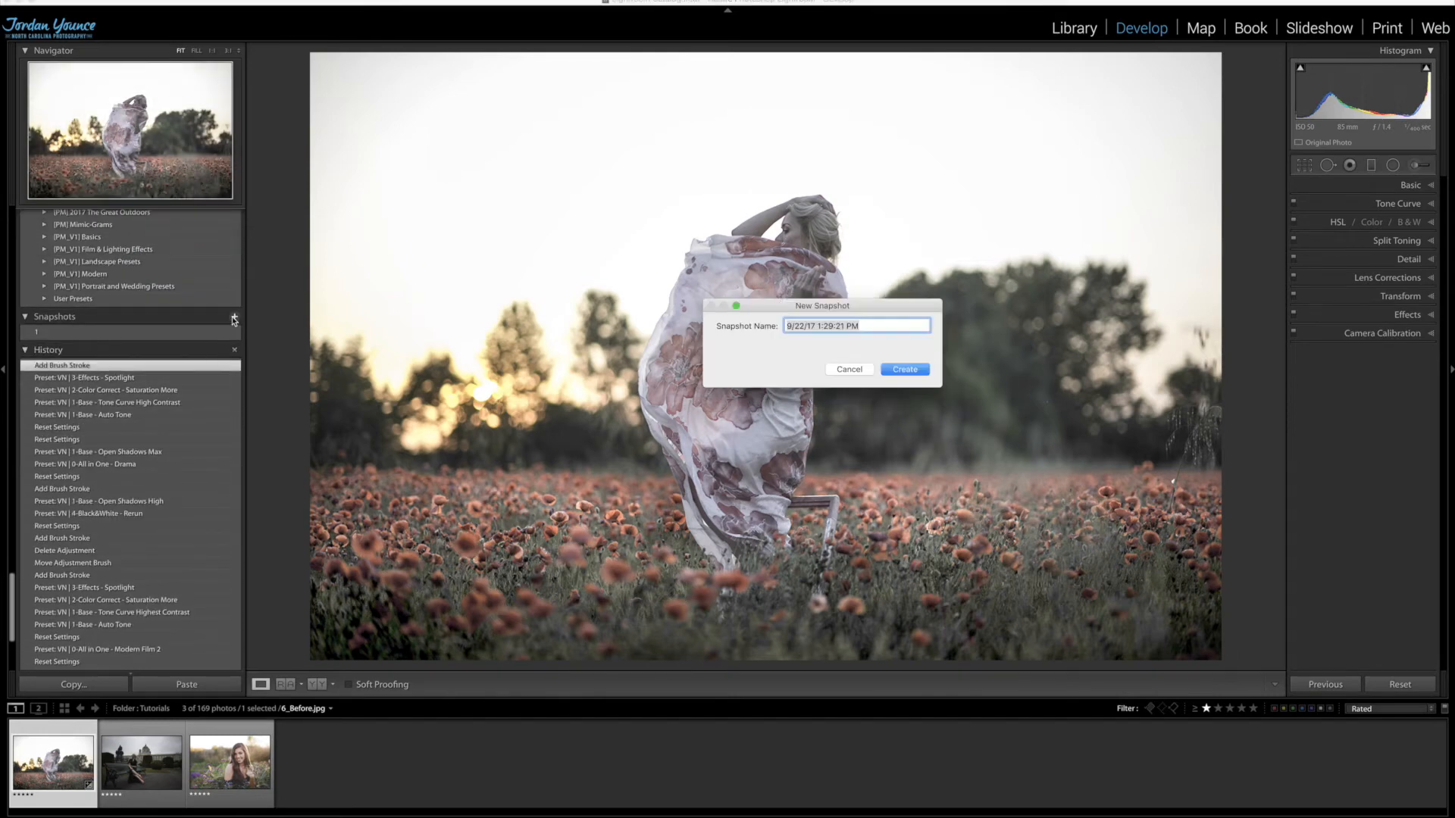
pyautogui.write('2')
pyautogui.click(888, 374)
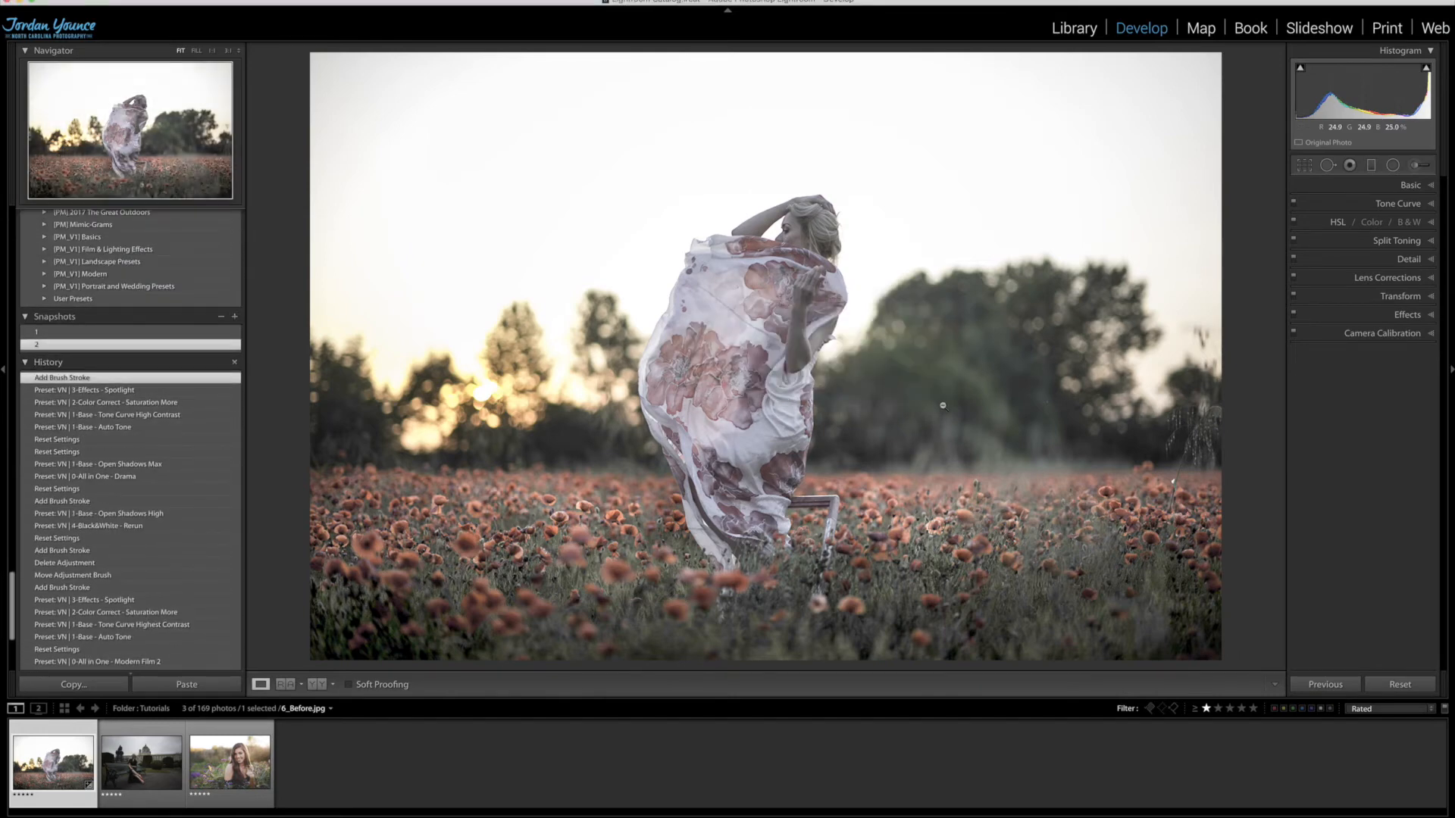
# Reset the photo's develop settings and apply the VN | 4-Black&White - Rerun preset
pyautogui.click(1423, 688)
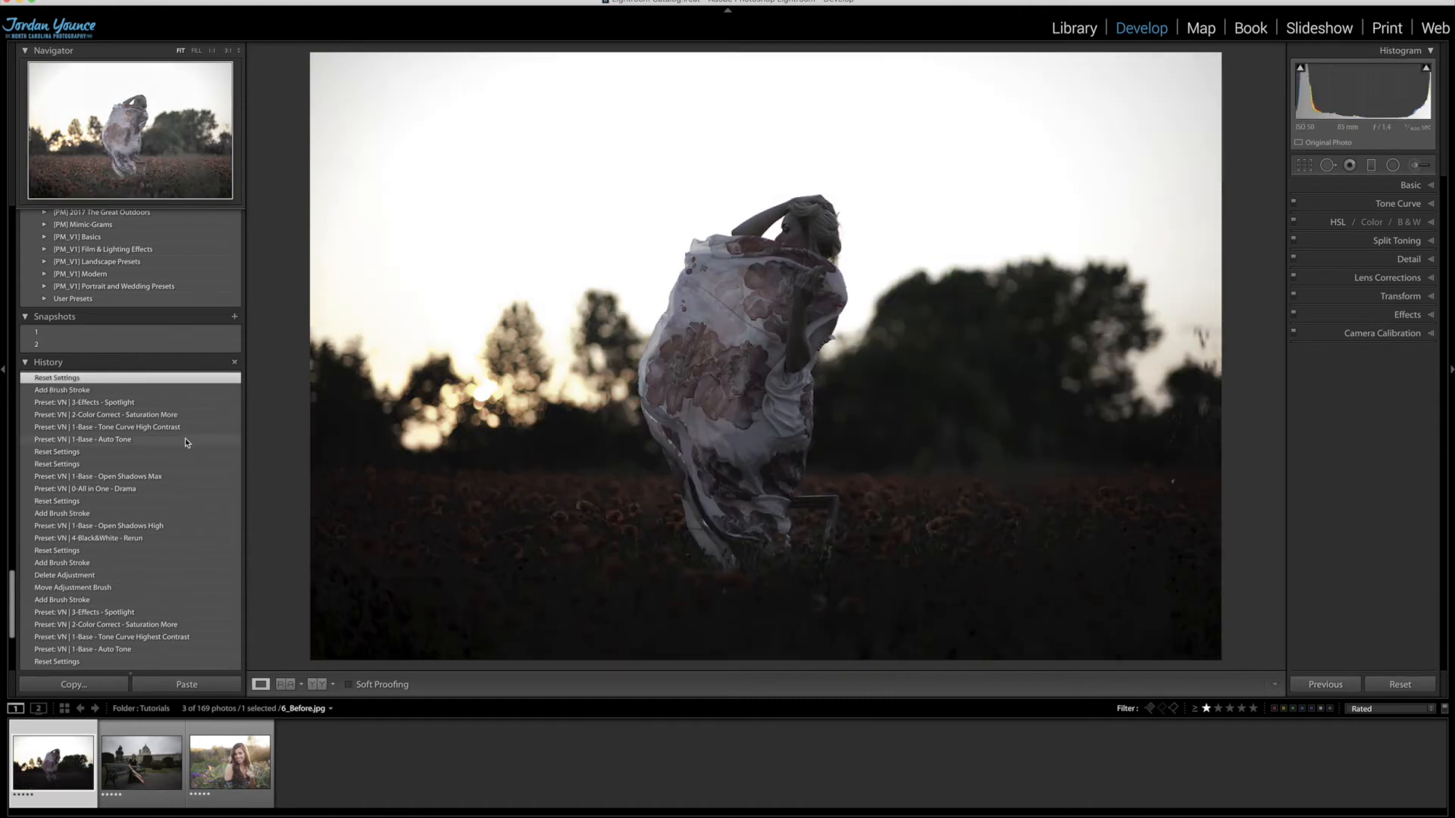
pyautogui.scroll(10, 188, 440)
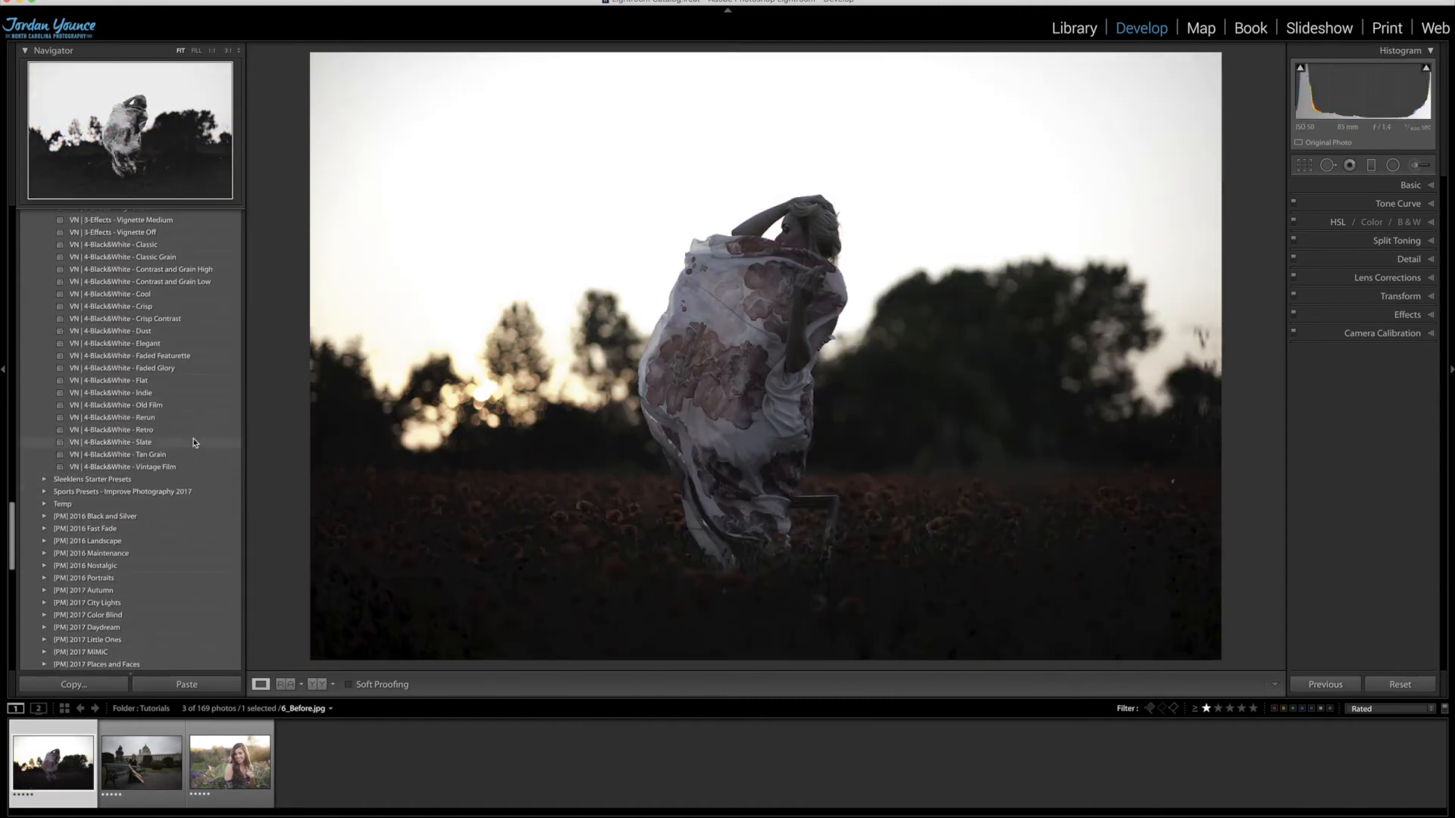
pyautogui.scroll(3, 194, 443)
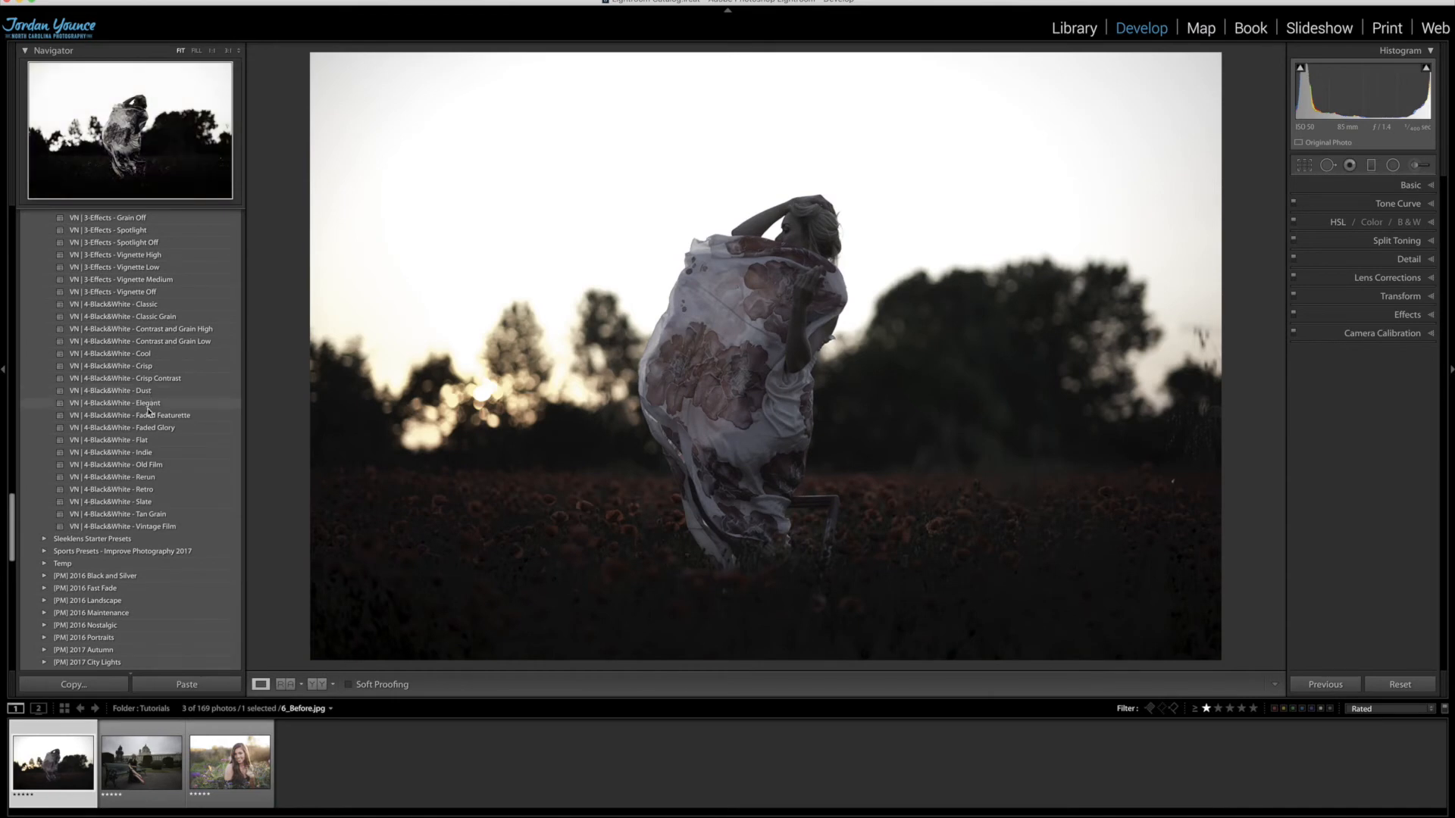
pyautogui.click(154, 478)
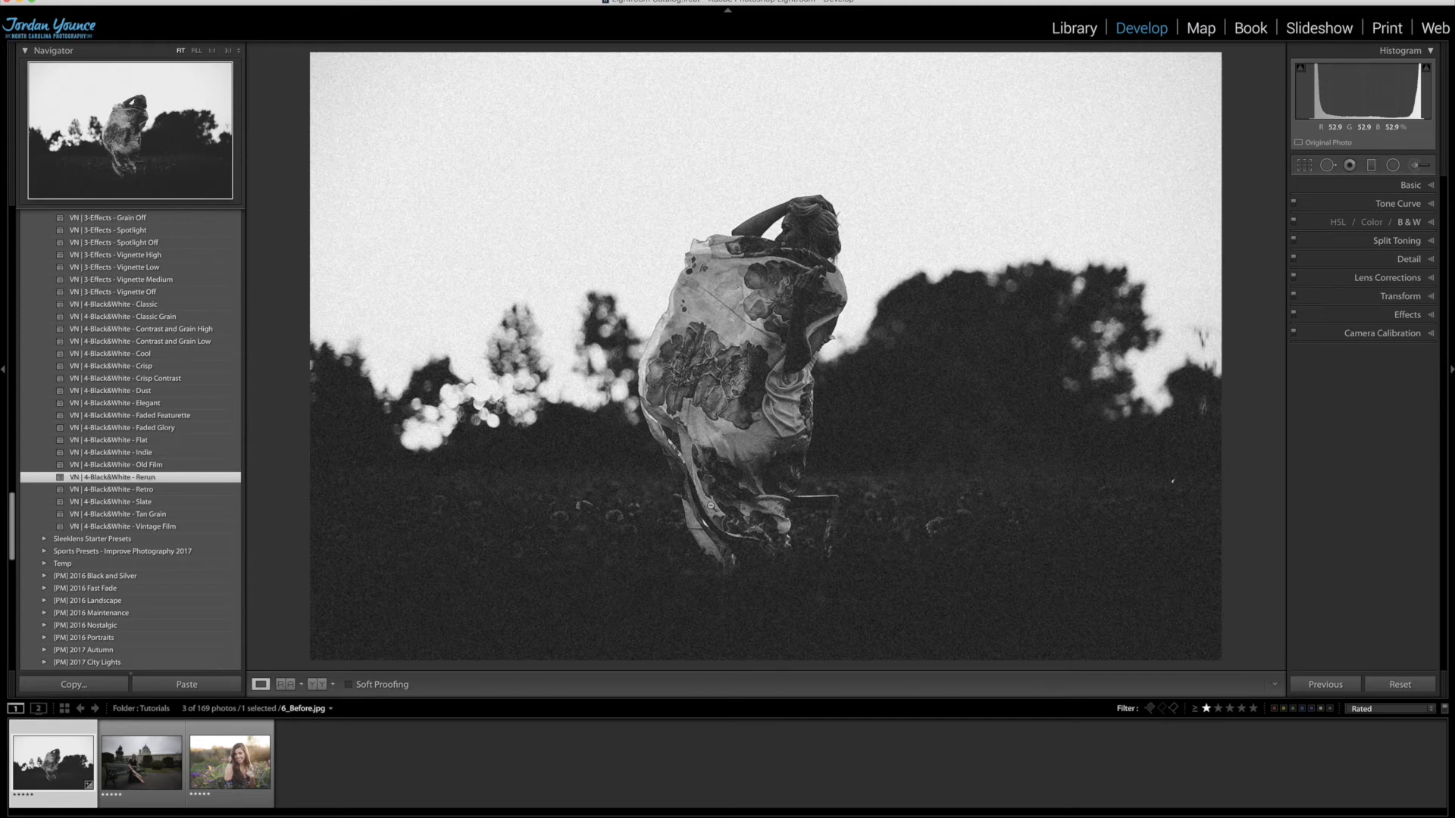
# Inspect the film grain on the subject up close and remove it with the VN | 1-Base - No Grain preset
pyautogui.click(721, 331)
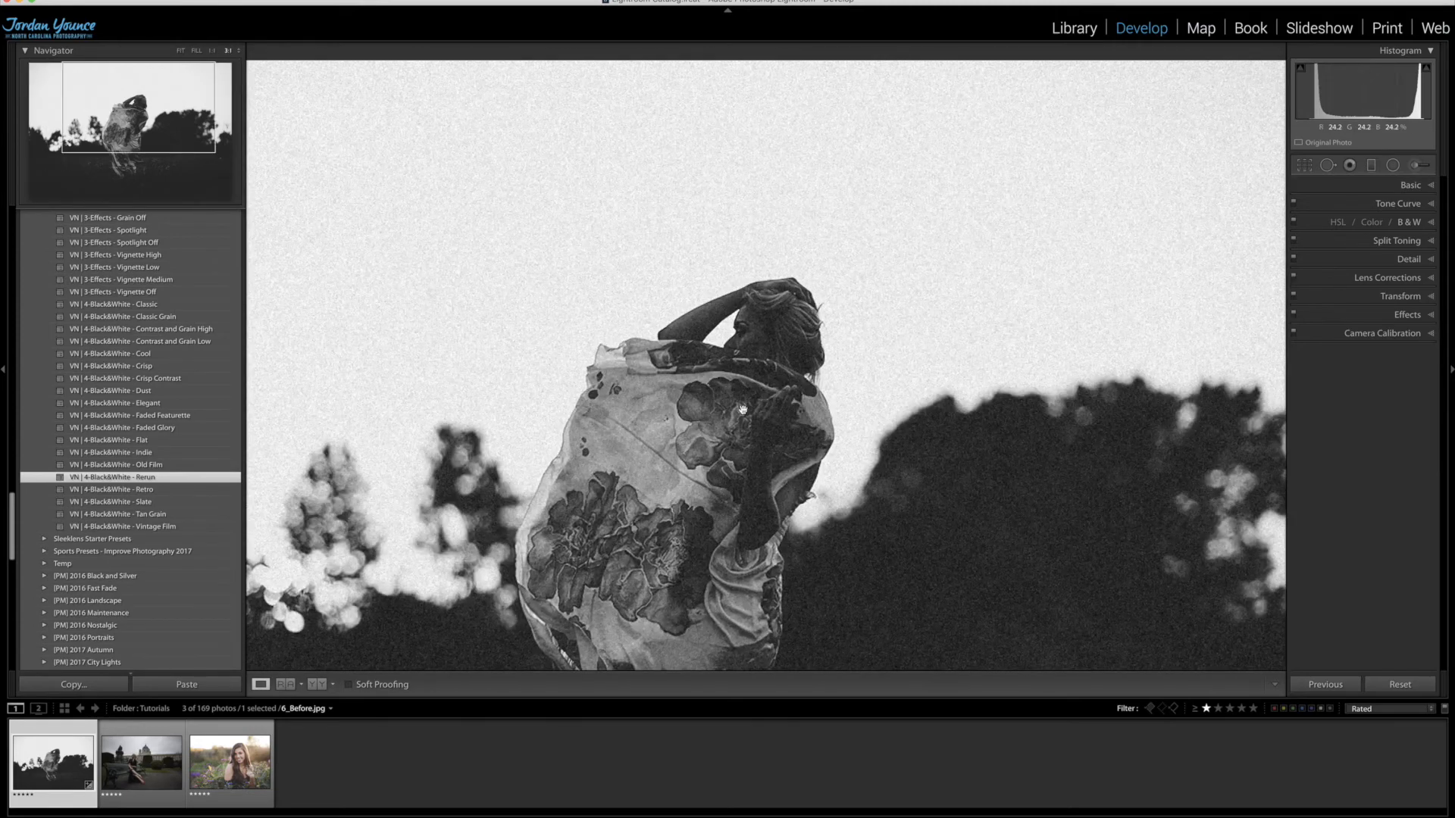
pyautogui.scroll(-5, 722, 330)
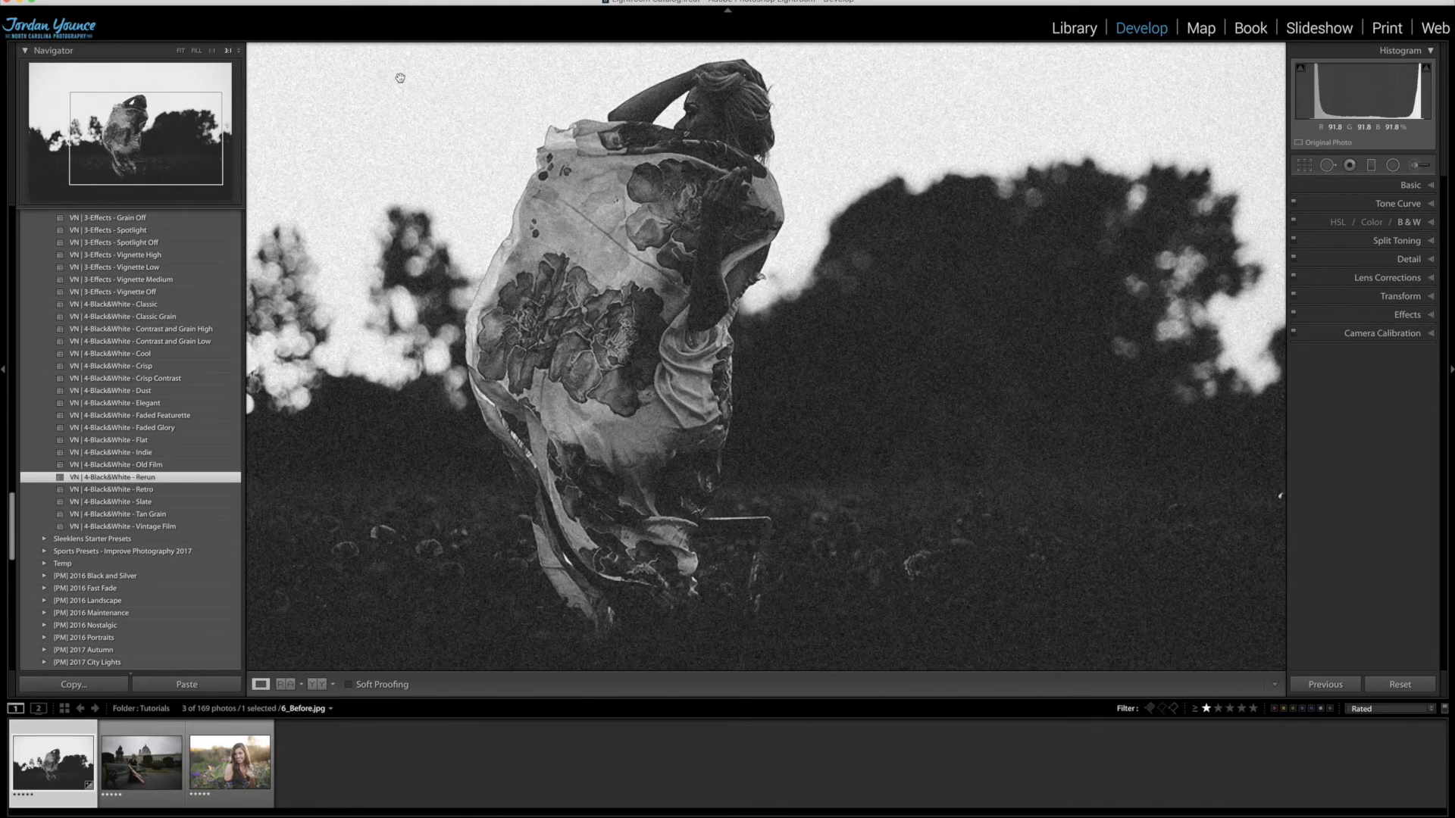
pyautogui.click(181, 51)
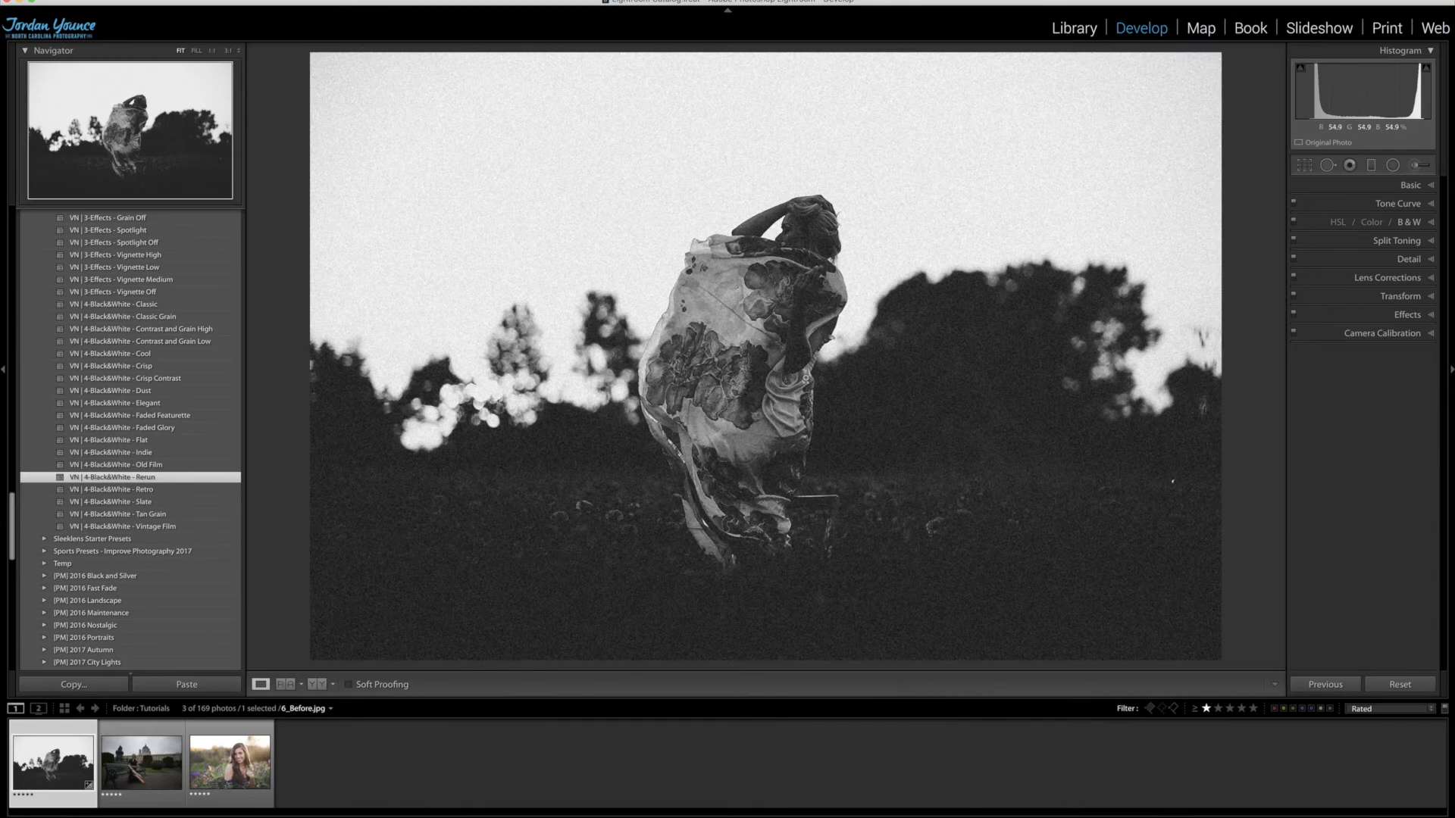
pyautogui.scroll(3, 146, 385)
pyautogui.scroll(15, 146, 385)
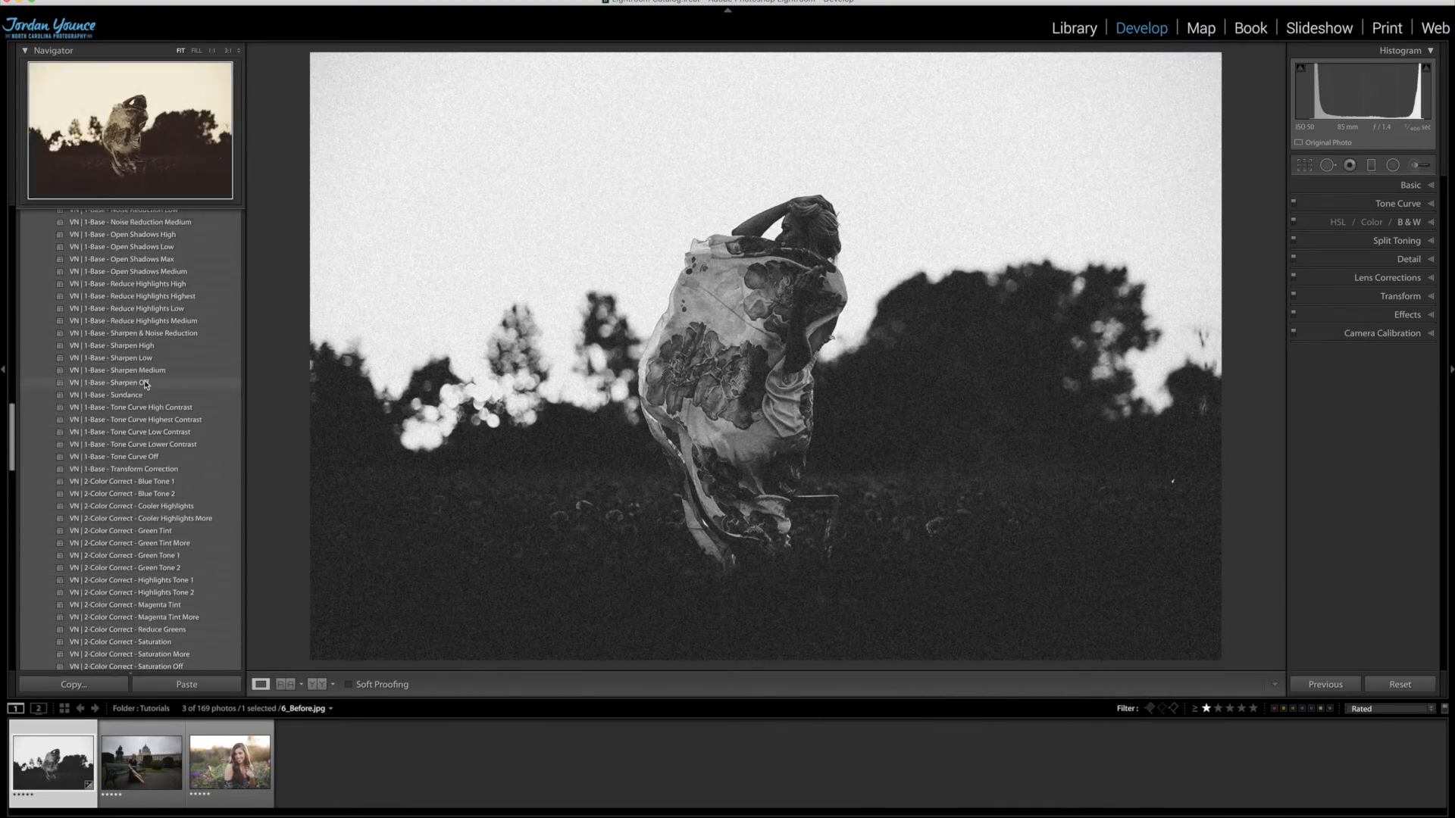
pyautogui.scroll(-15, 146, 384)
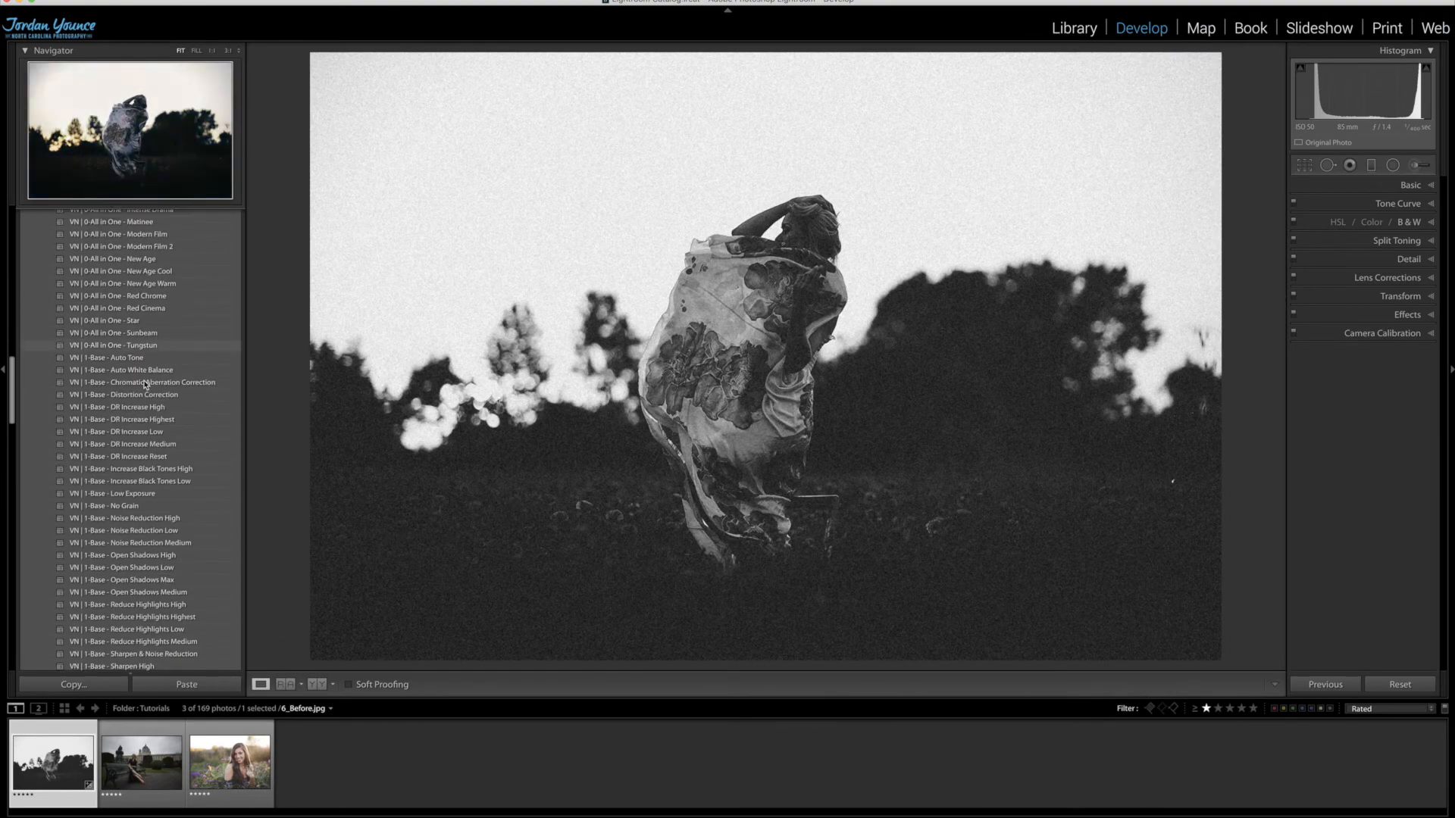
pyautogui.click(121, 321)
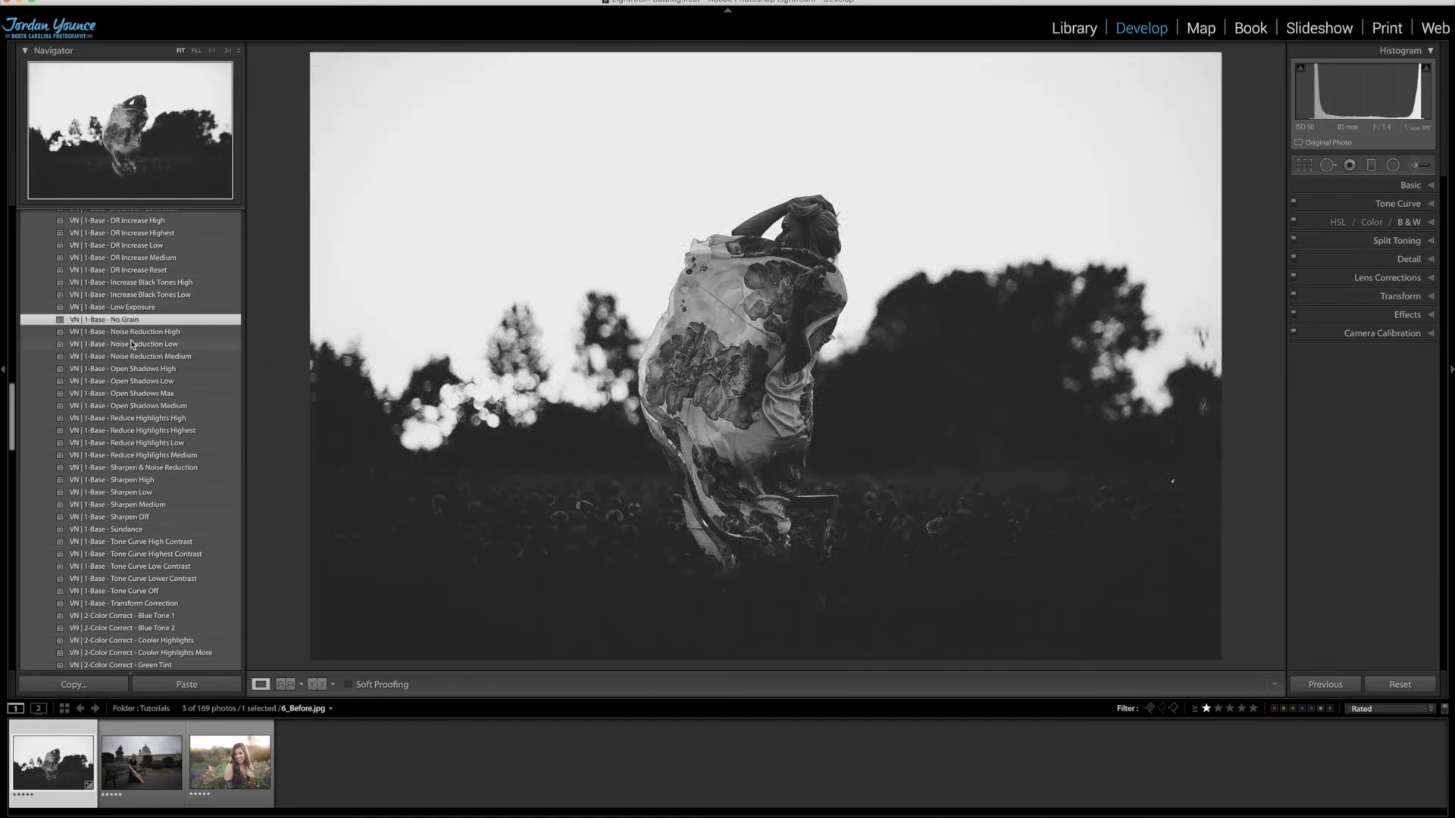
# Brighten the dark areas with the VN | 1-Base - Open Shadows High preset
pyautogui.scroll(-15, 132, 345)
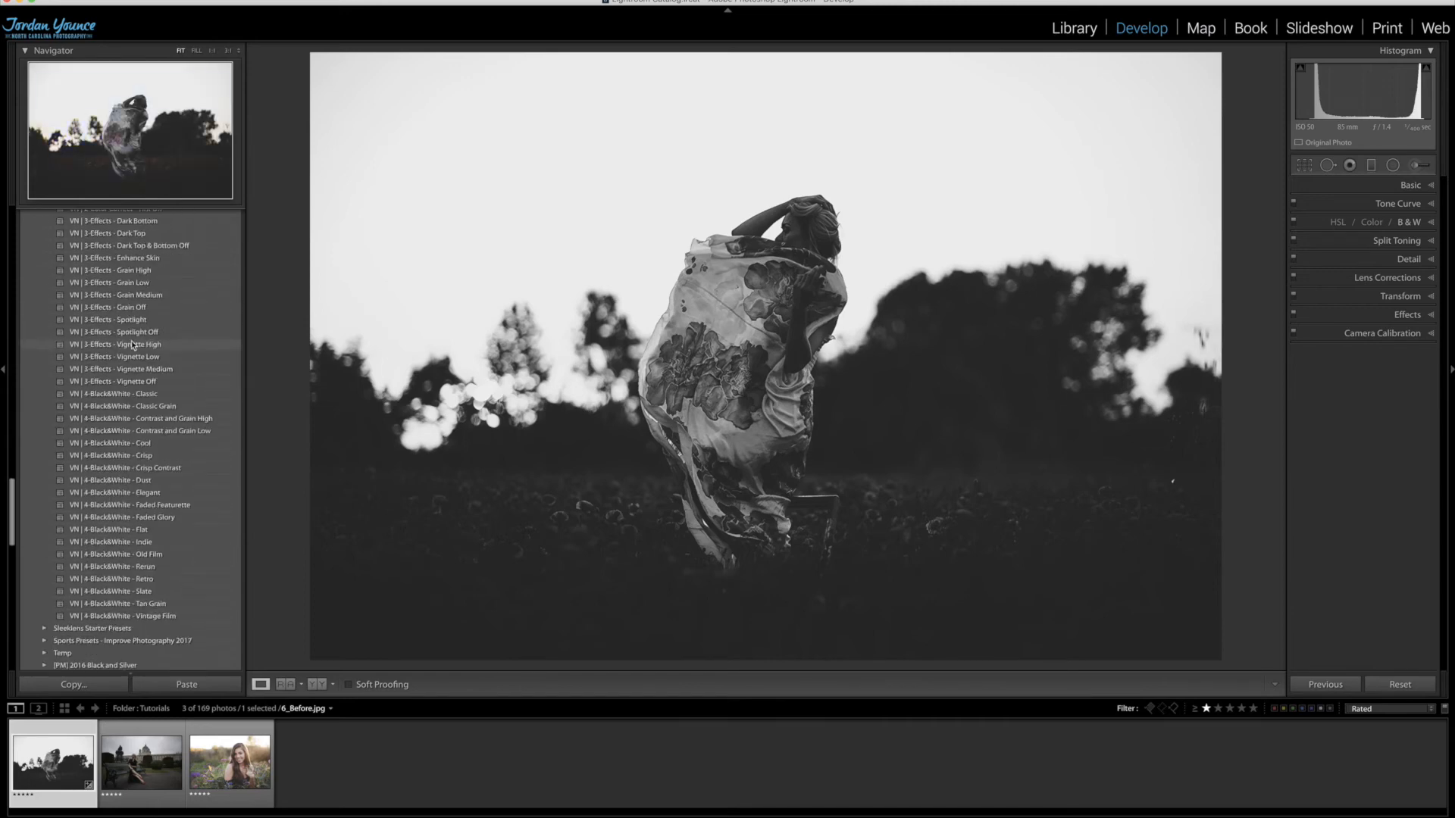
pyautogui.scroll(15, 132, 340)
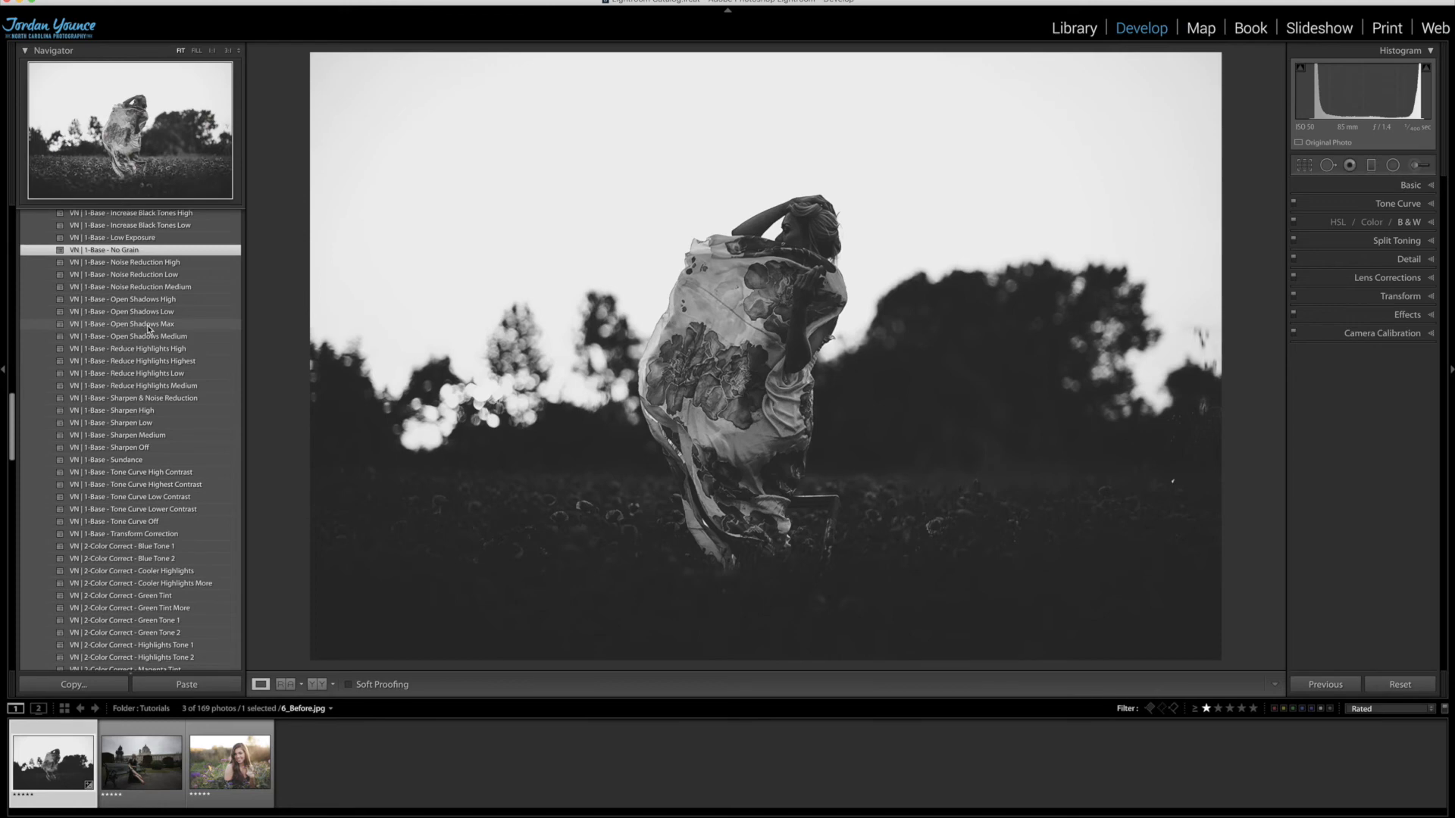
pyautogui.click(144, 300)
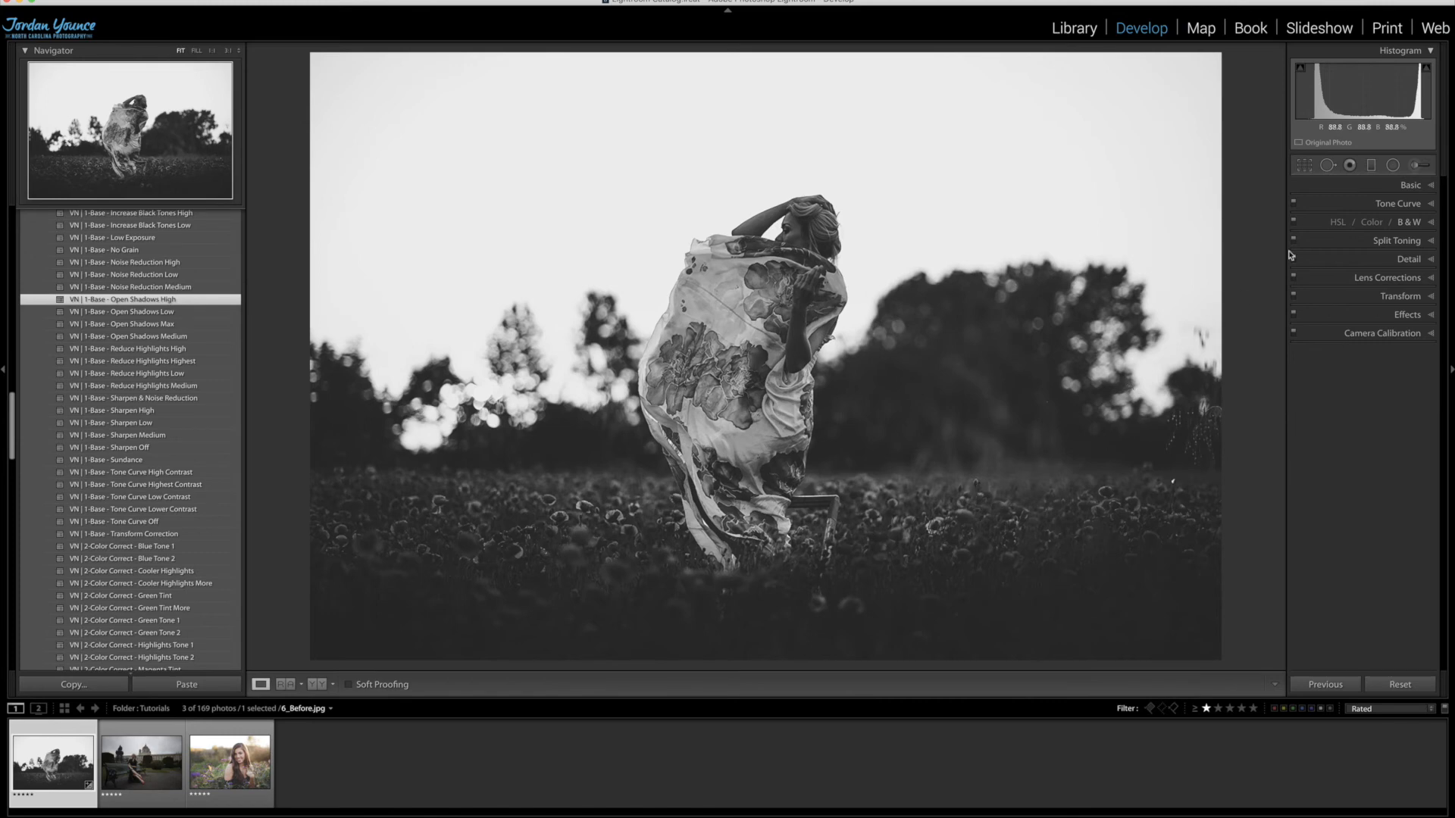
# Paint across the black-and-white flower field and the lower dress with the Adjustment Brush, using the Visual Noir - Touch Of Clarity effect at size 15
pyautogui.click(1414, 164)
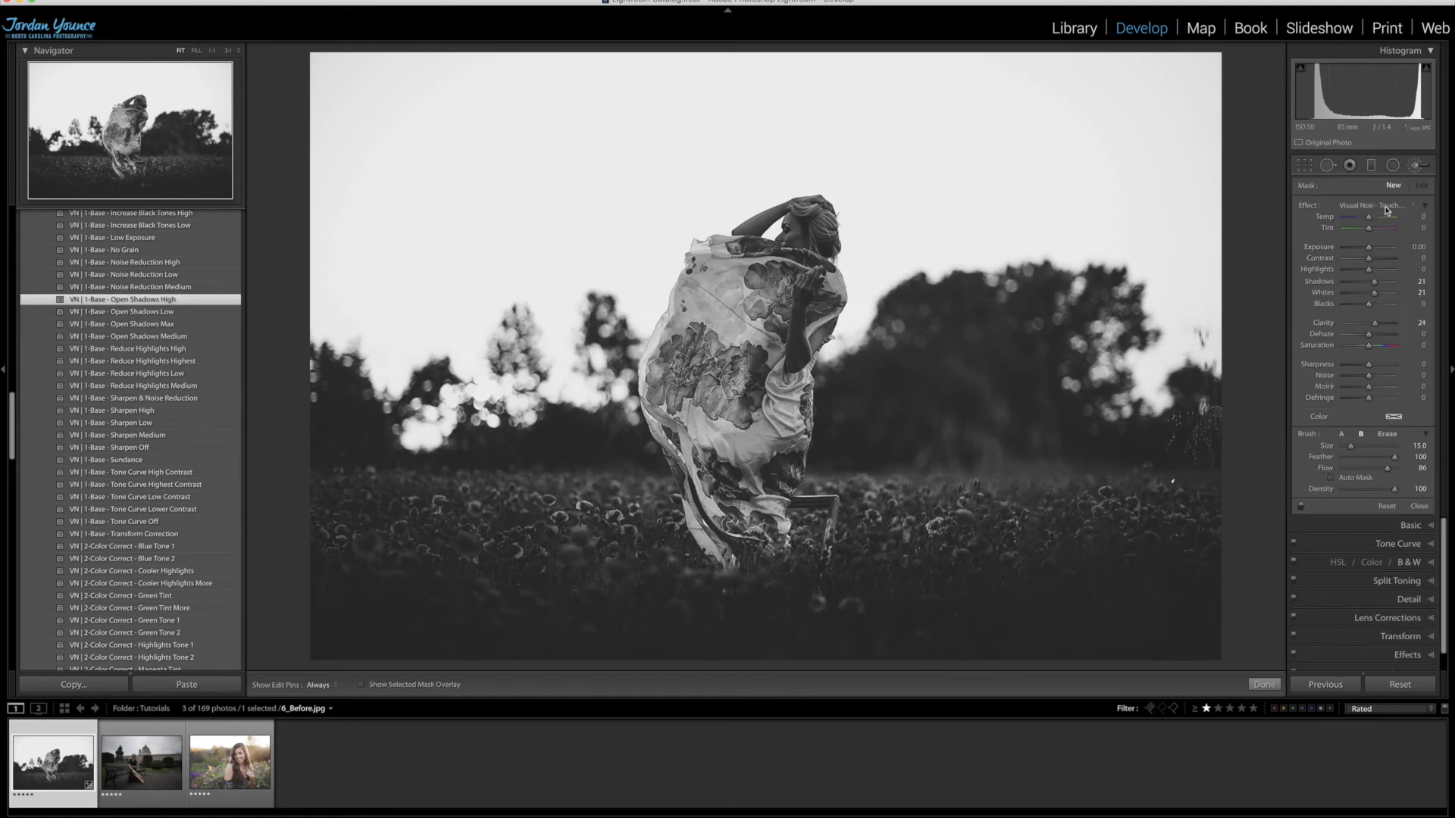
pyautogui.moveTo(891, 524); pyautogui.dragTo(1121, 524)
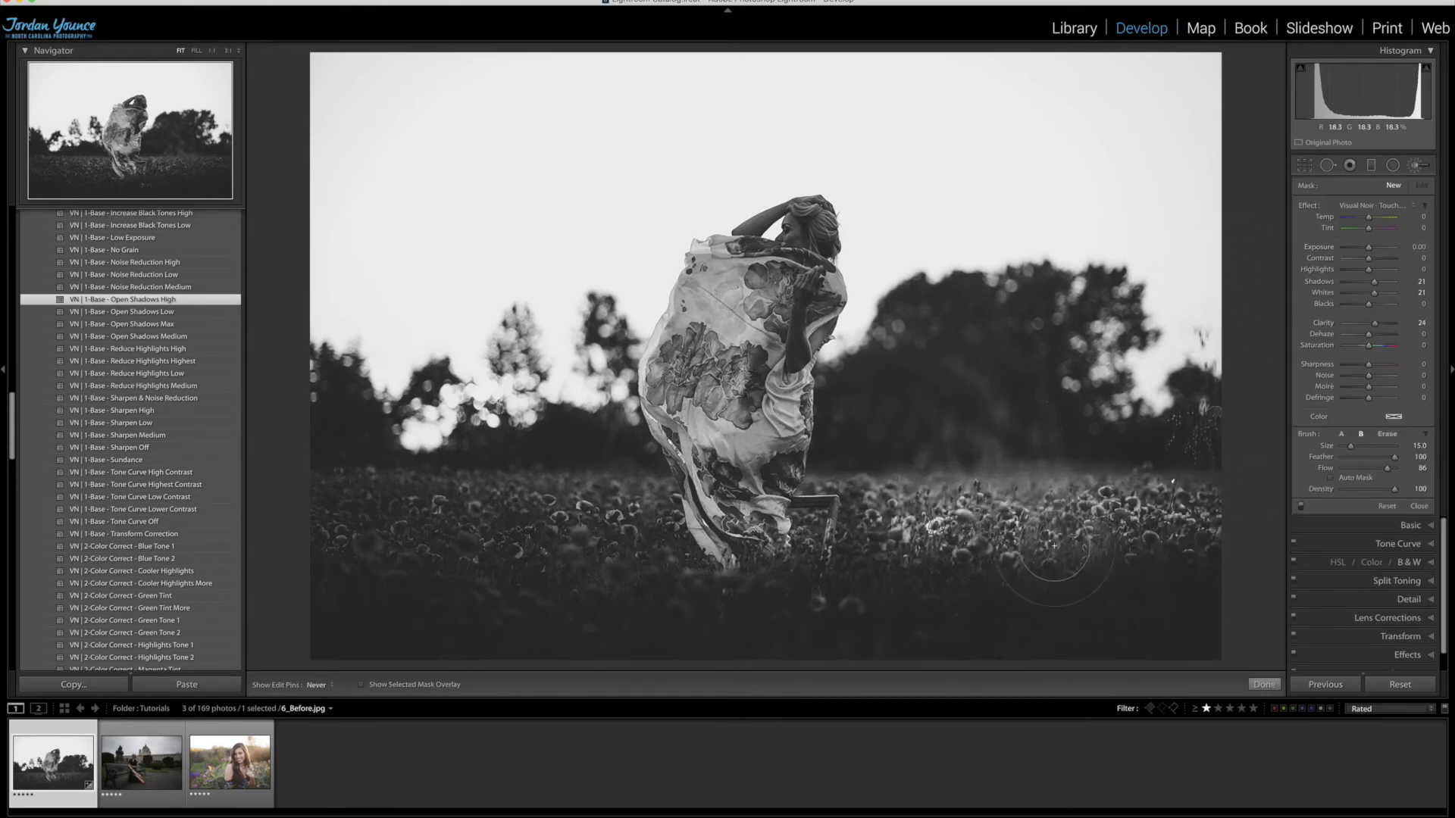
pyautogui.moveTo(703, 578)
pyautogui.mouseDown()
pyautogui.moveTo(653, 543)
pyautogui.moveTo(561, 520)
pyautogui.moveTo(413, 526)
pyautogui.moveTo(451, 527)
pyautogui.moveTo(519, 572)
pyautogui.moveTo(390, 561)
pyautogui.mouseUp()
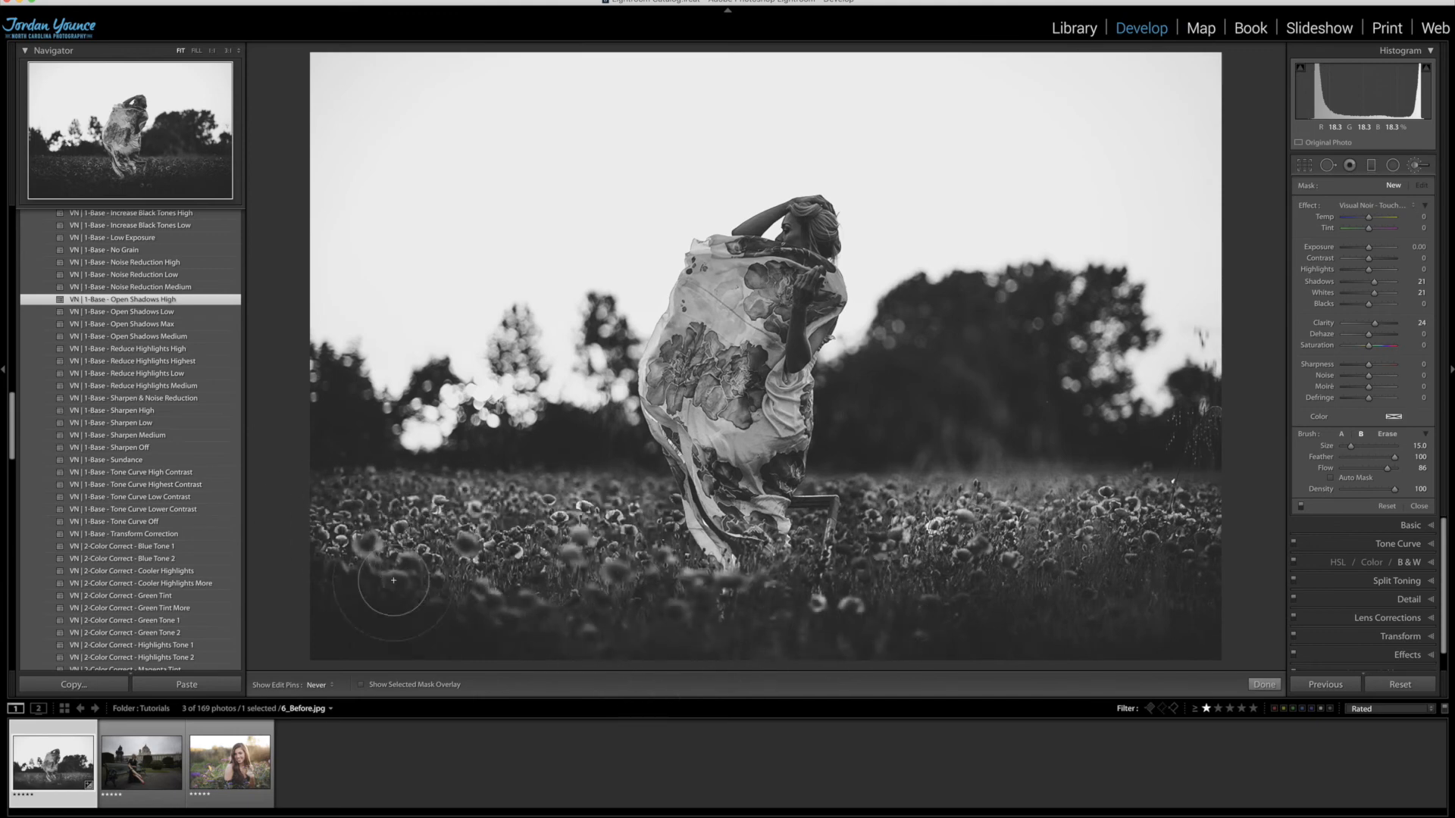
pyautogui.moveTo(1172, 559); pyautogui.dragTo(1172, 558)
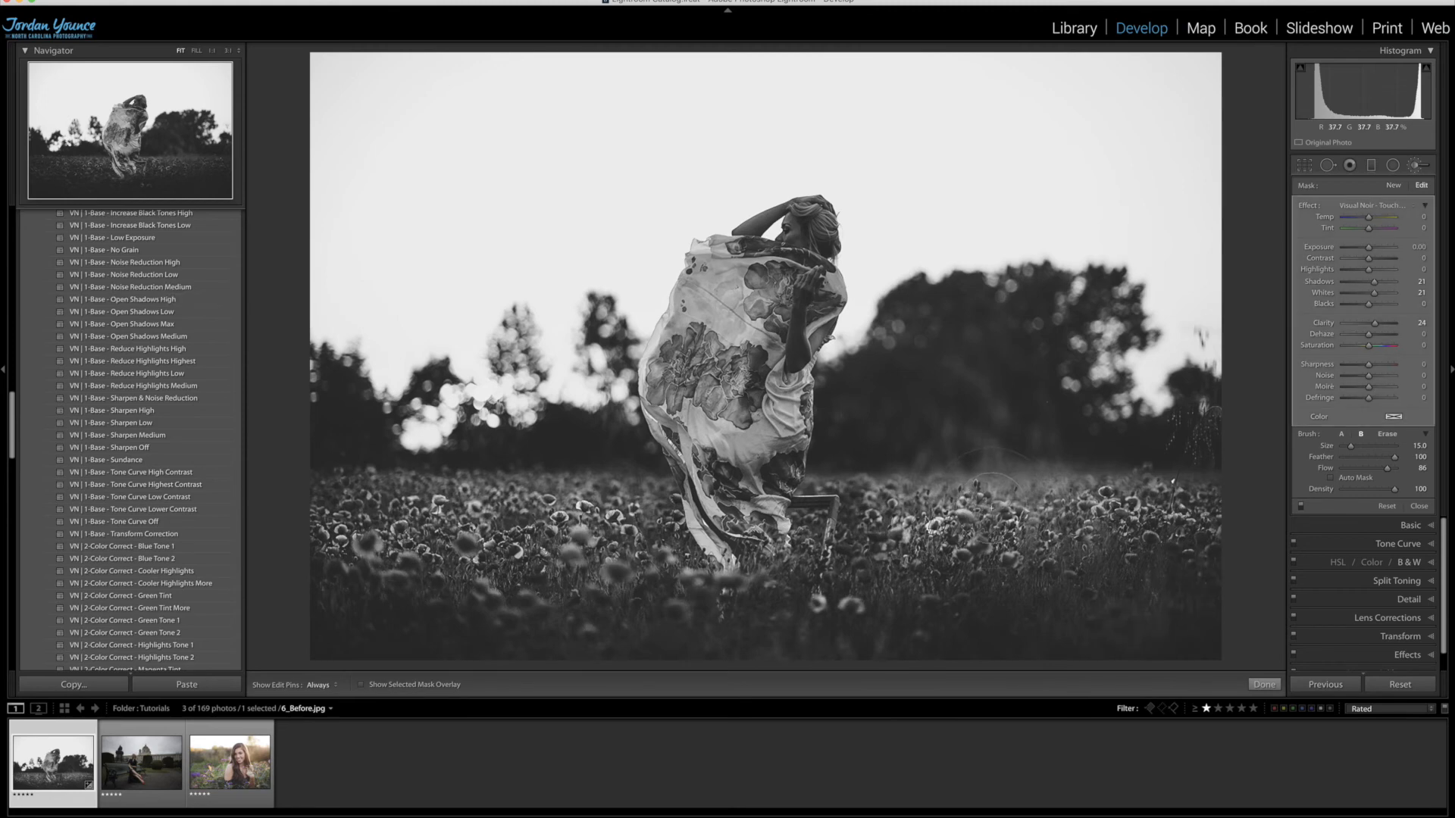
pyautogui.moveTo(748, 434)
pyautogui.mouseDown()
pyautogui.moveTo(748, 394)
pyautogui.moveTo(798, 317)
pyautogui.moveTo(800, 285)
pyautogui.moveTo(728, 299)
pyautogui.moveTo(686, 379)
pyautogui.moveTo(704, 424)
pyautogui.moveTo(788, 227)
pyautogui.moveTo(773, 247)
pyautogui.moveTo(791, 242)
pyautogui.moveTo(765, 560)
pyautogui.moveTo(833, 580)
pyautogui.mouseUp()
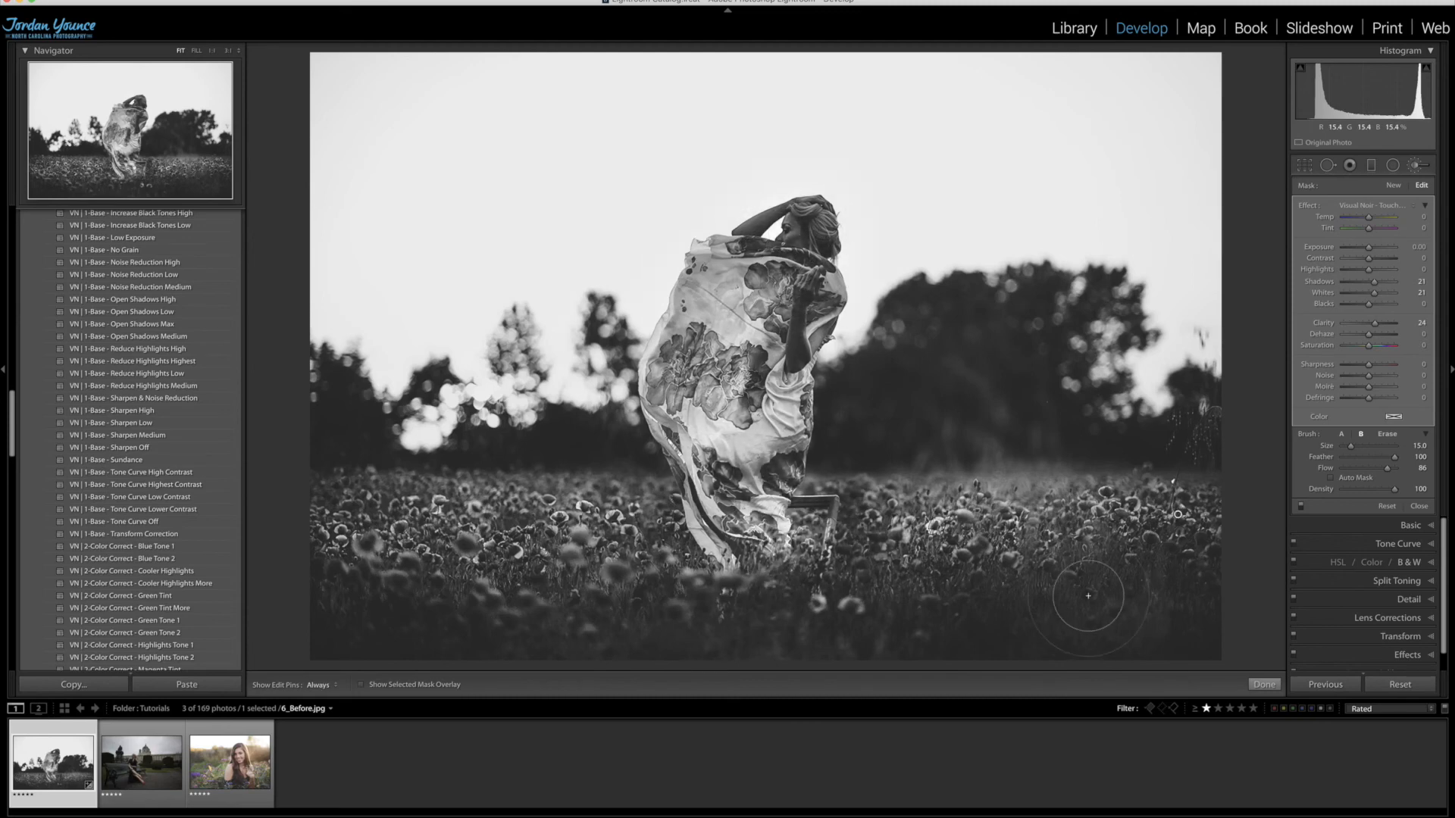